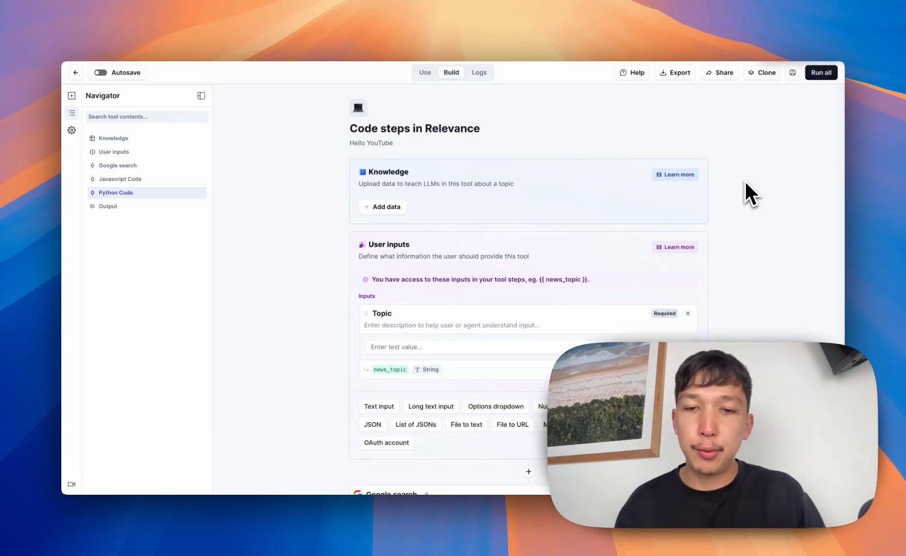
scroll(745, 183, down, 2)
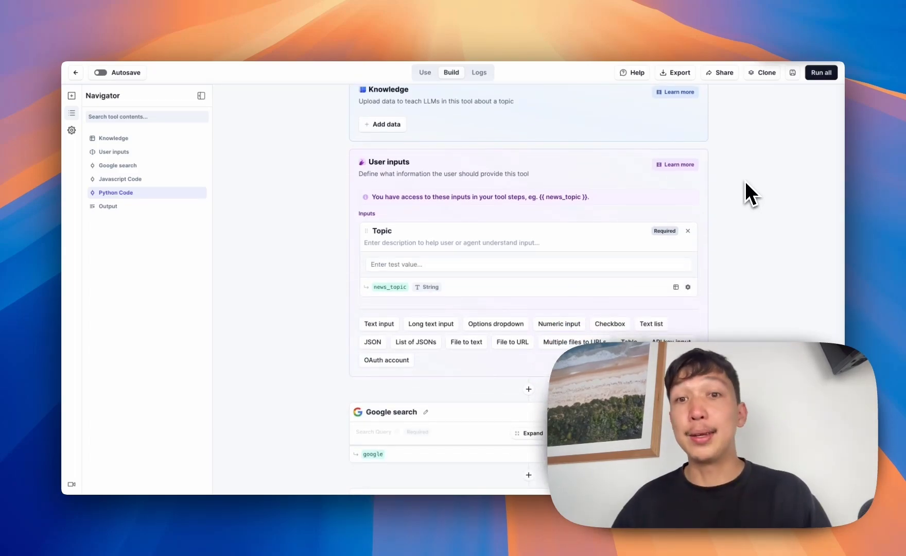
scroll(744, 180, down, 3)
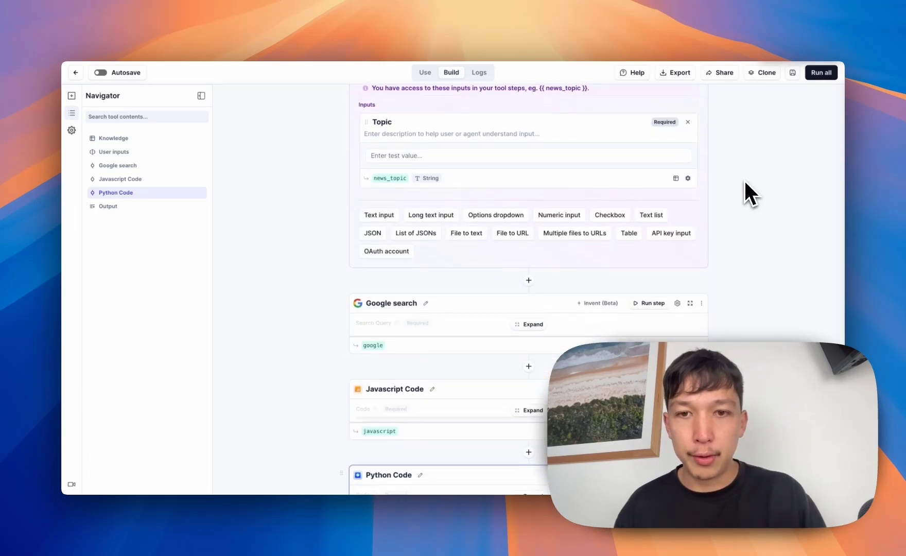
Step: Expand the Google search step to reveal its news_topic plus from:bbc.com search query
click(383, 178)
click(501, 326)
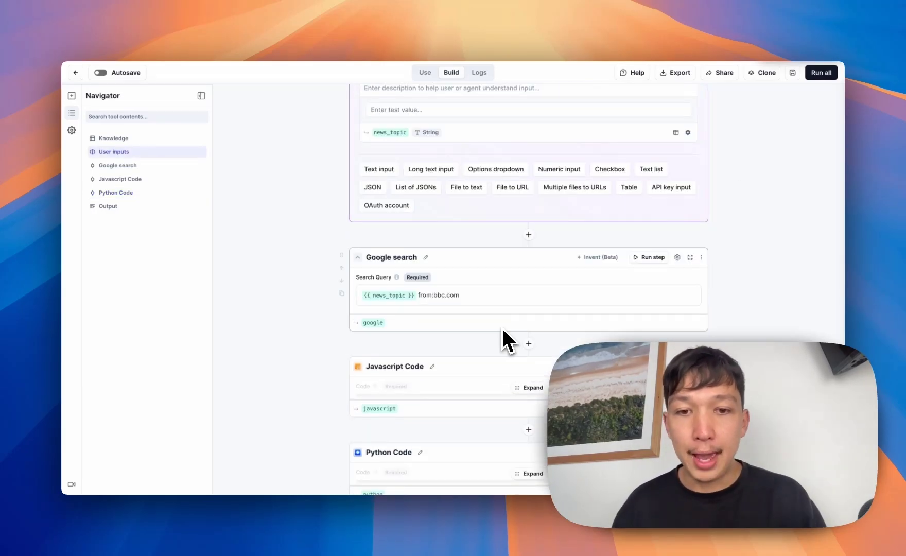
drag(458, 294, 418, 295)
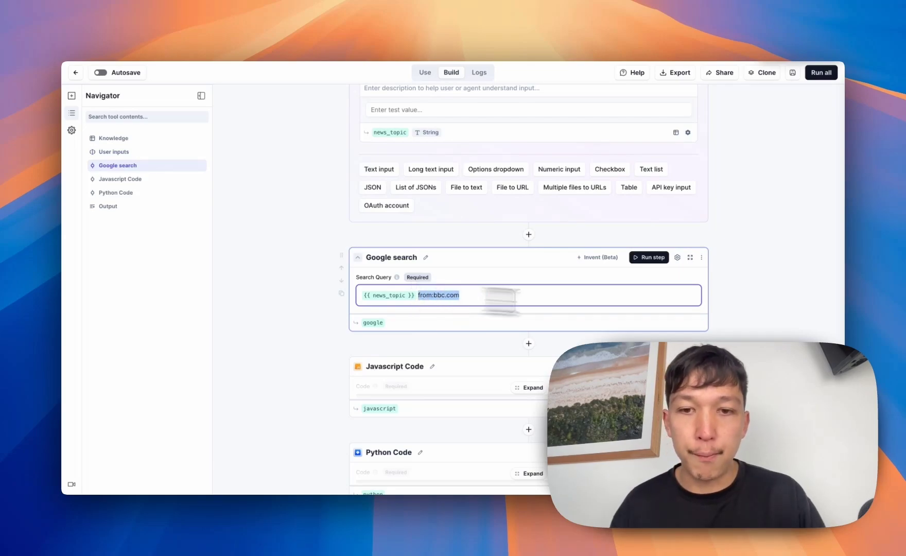
click(740, 236)
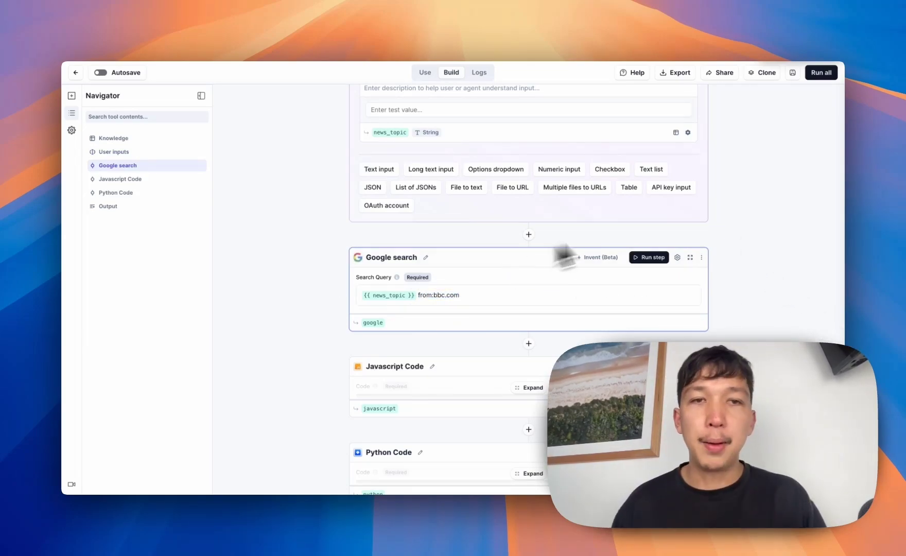
scroll(705, 212, up, 2)
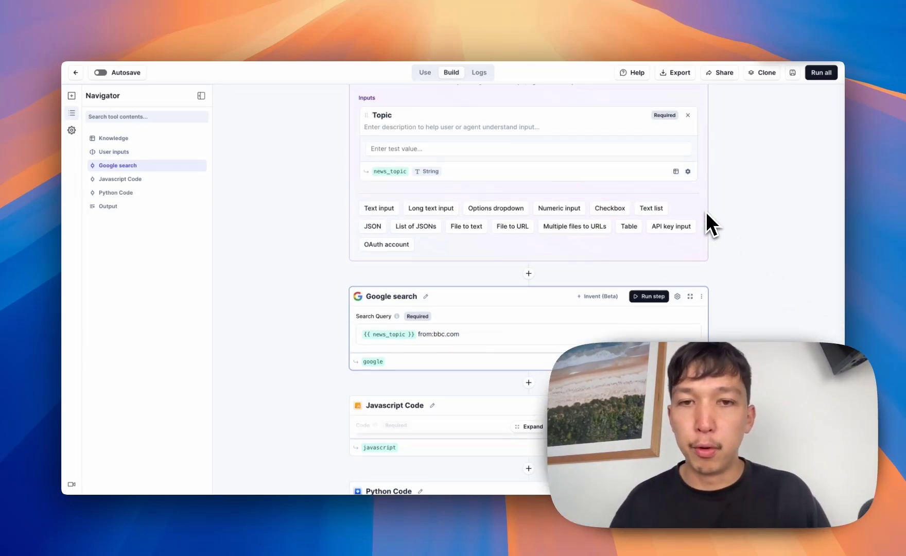
Step: Run Google search with Topic 'nations league' and view all BBC Nations League results
click(538, 152)
text(nations)
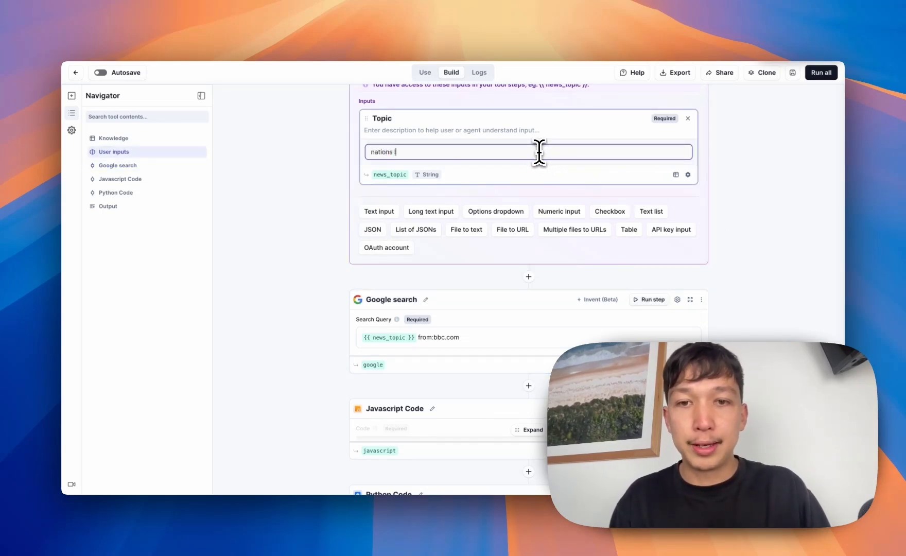
text(league)
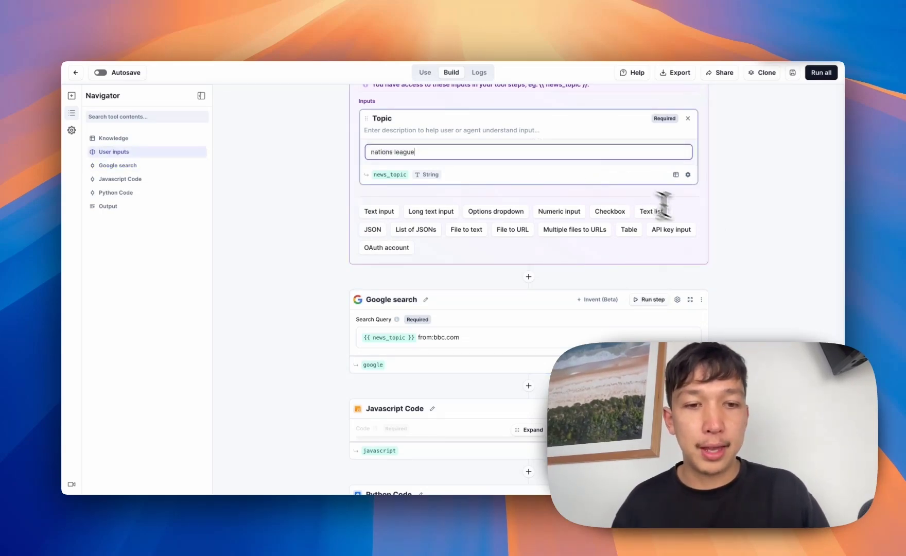
click(653, 300)
scroll(739, 283, down, 3)
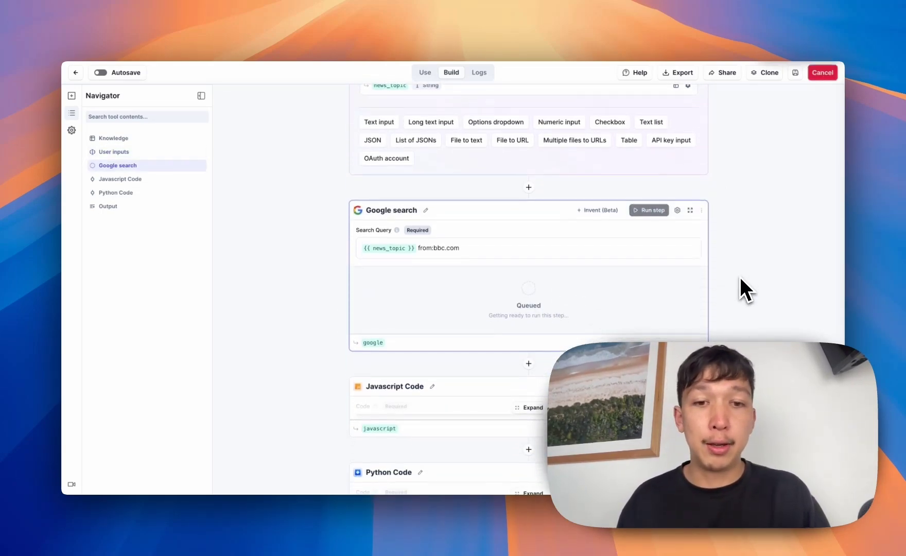
scroll(739, 277, up, 1)
scroll(739, 277, down, 3)
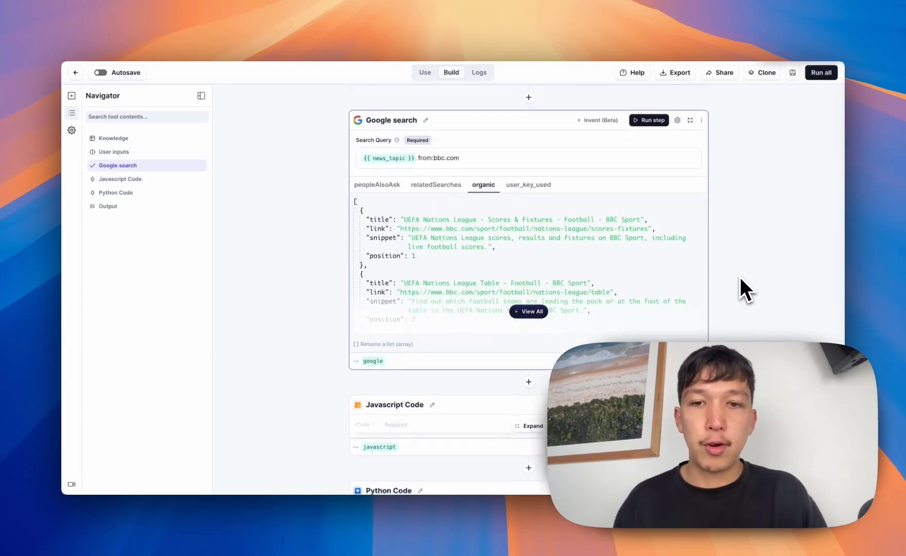
click(529, 302)
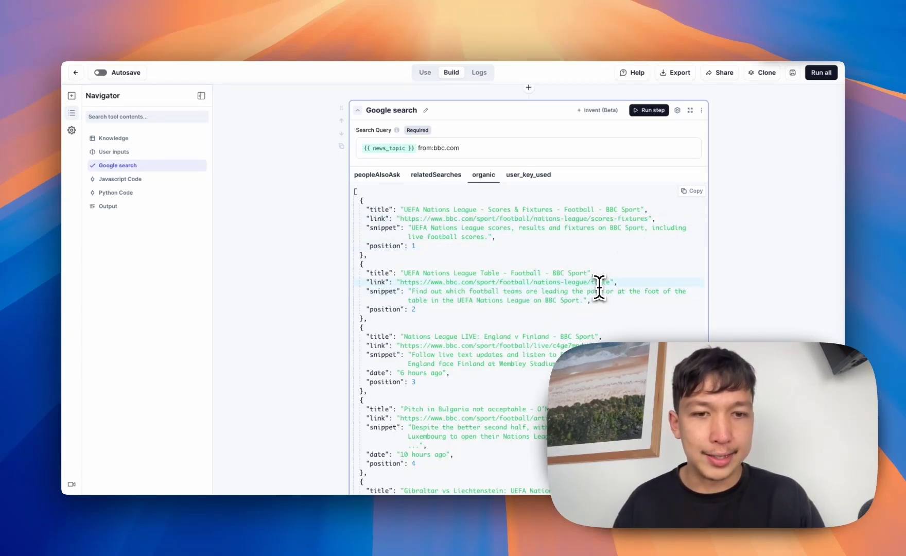
scroll(598, 286, down, 2)
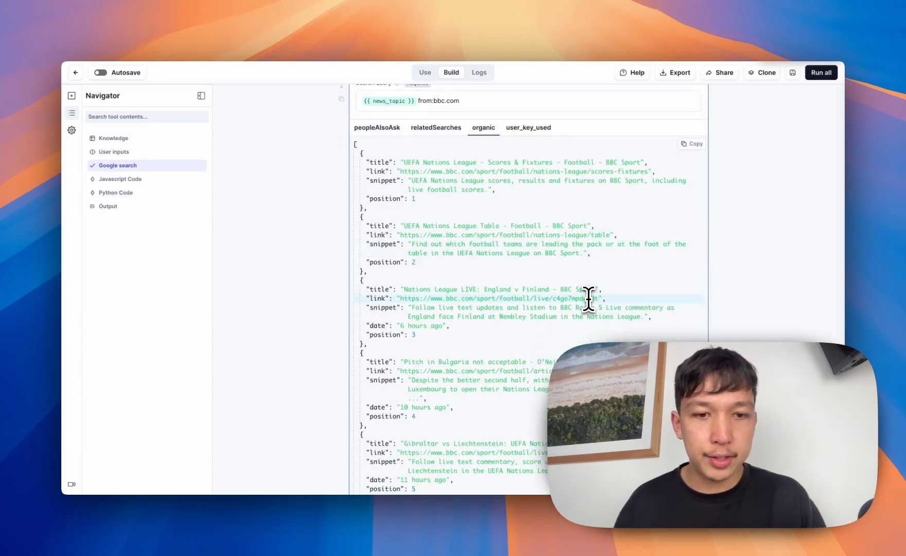
scroll(588, 299, down, 2)
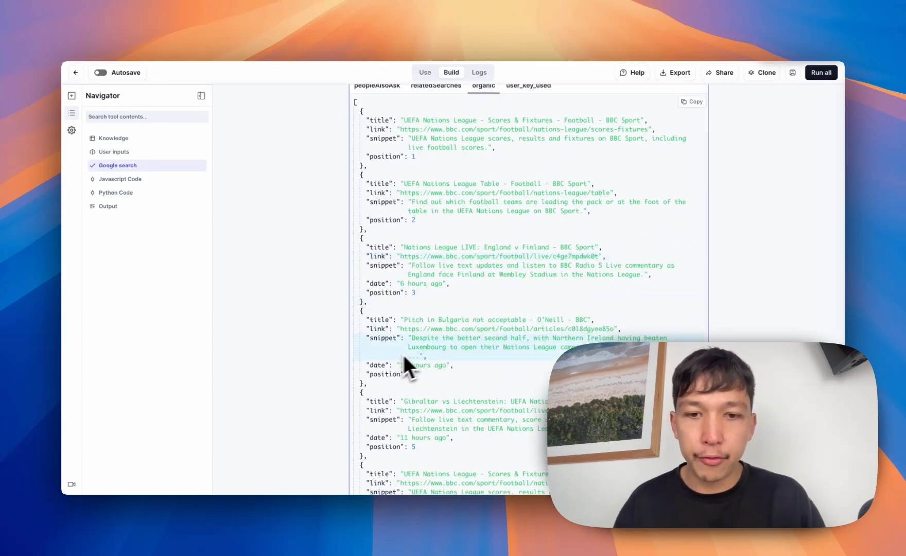
double_click(598, 328)
click(732, 283)
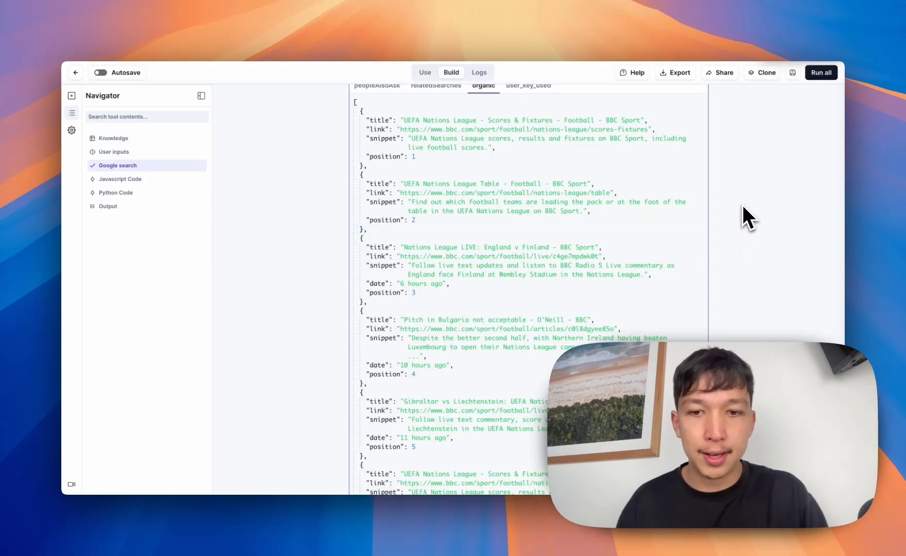
scroll(742, 204, down, 5)
scroll(742, 205, down, 2)
scroll(742, 204, down, 5)
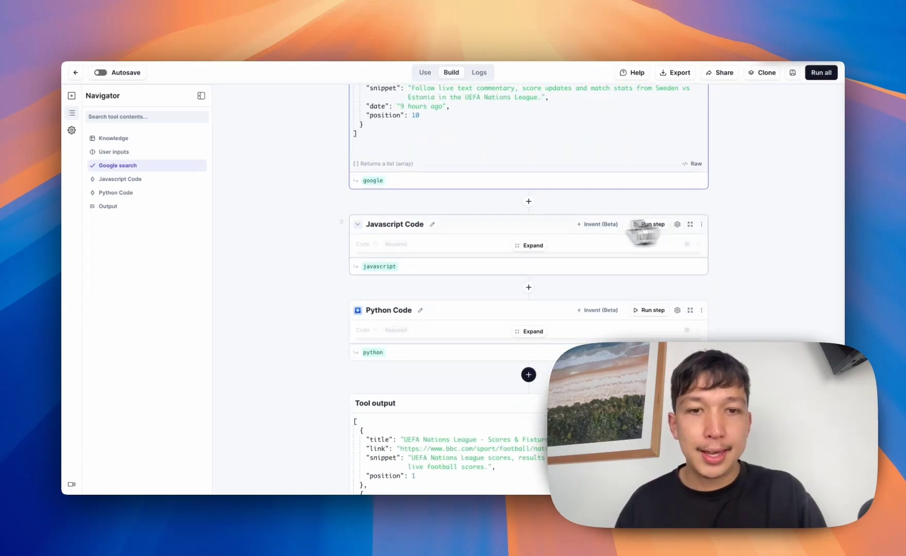
Step: Expand the Javascript Code step, then add and delete a topic line
click(527, 246)
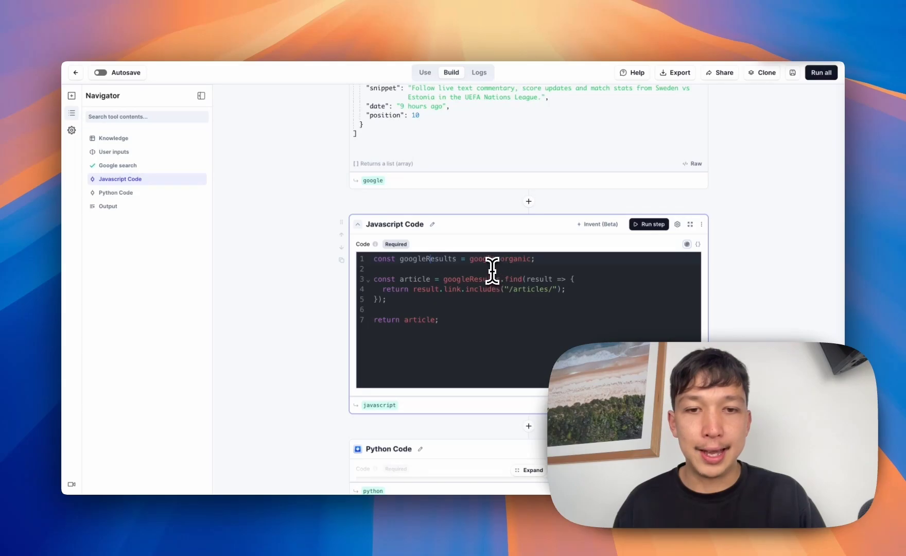
scroll(492, 290, up, 10)
scroll(492, 314, down, 7)
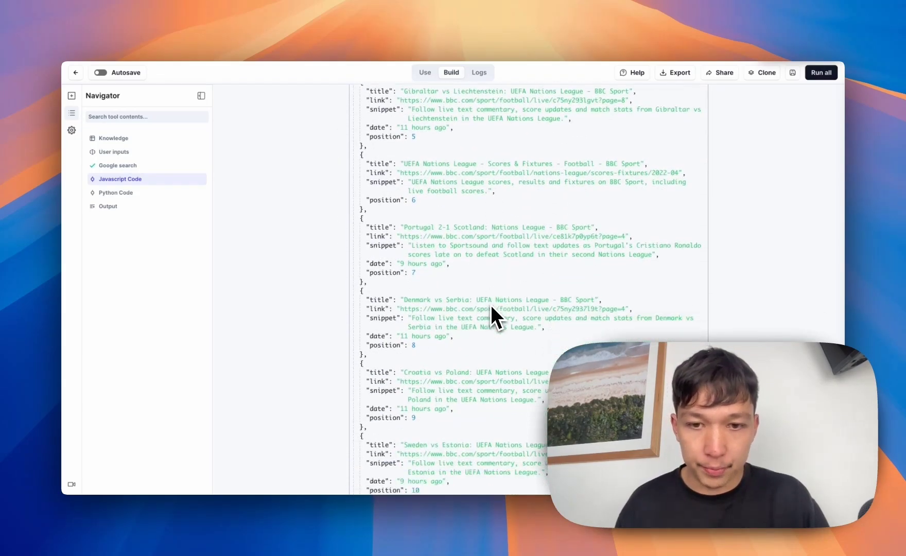
scroll(490, 305, down, 7)
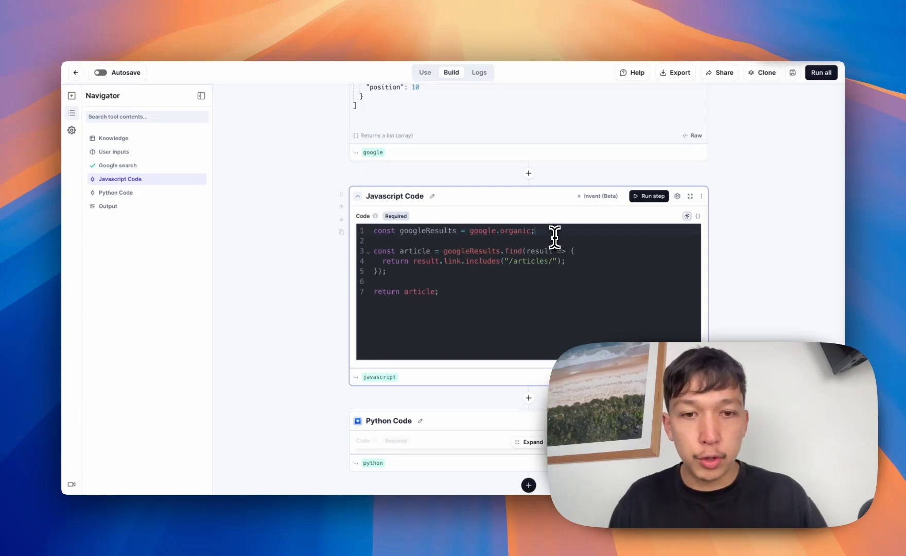
key(Return)
text(const)
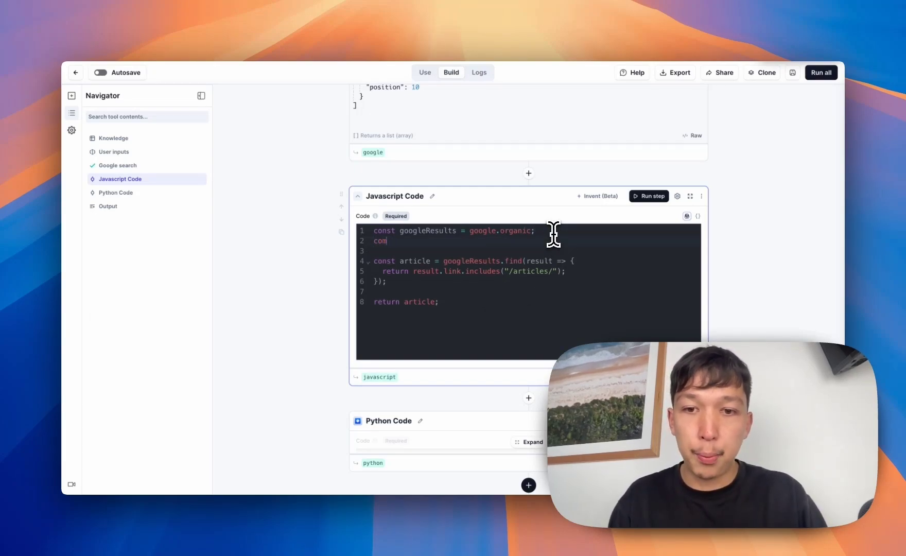
text( topic = )
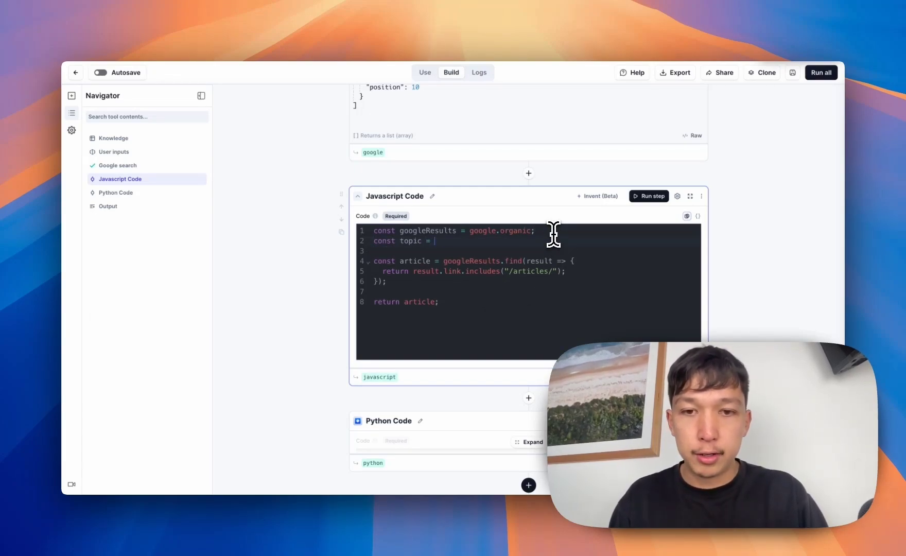
text(news_topic;)
scroll(536, 276, up, 5)
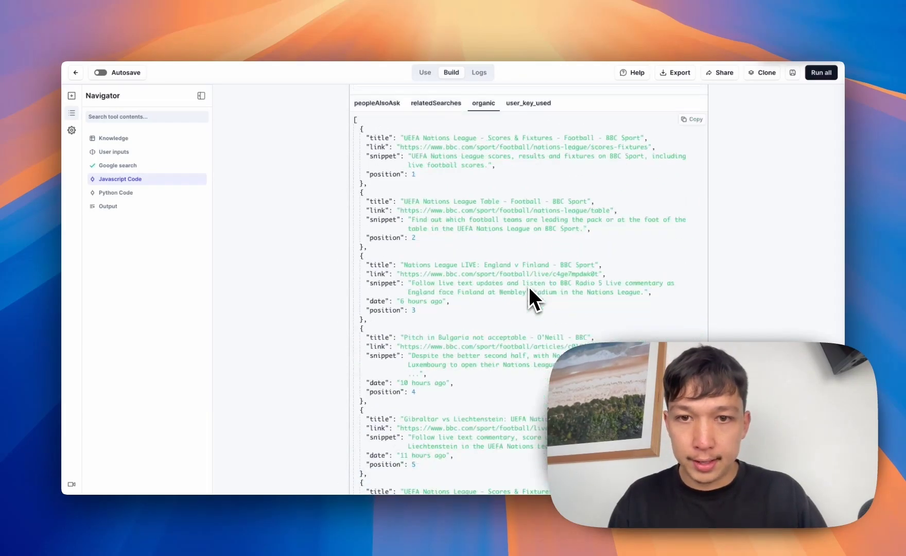
scroll(530, 299, up, 5)
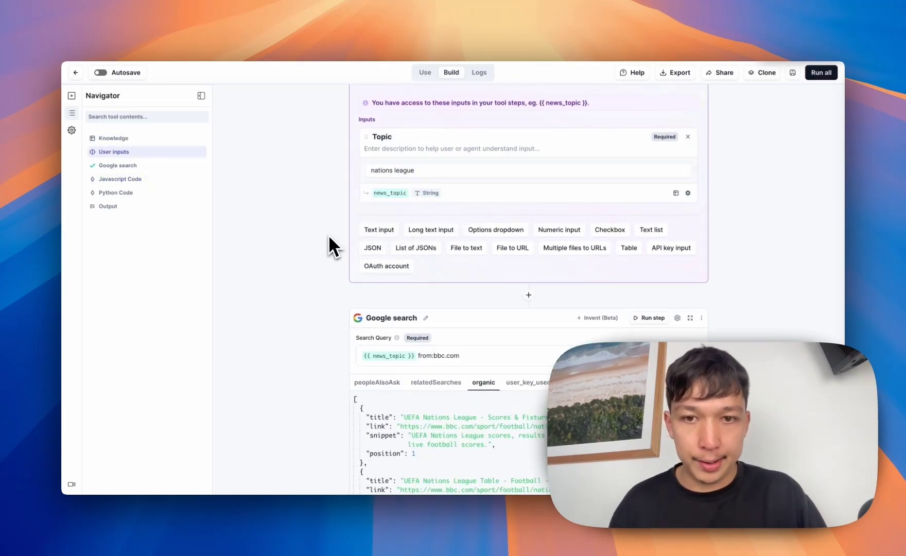
scroll(328, 235, down, 5)
scroll(325, 237, down, 5)
scroll(327, 249, down, 3)
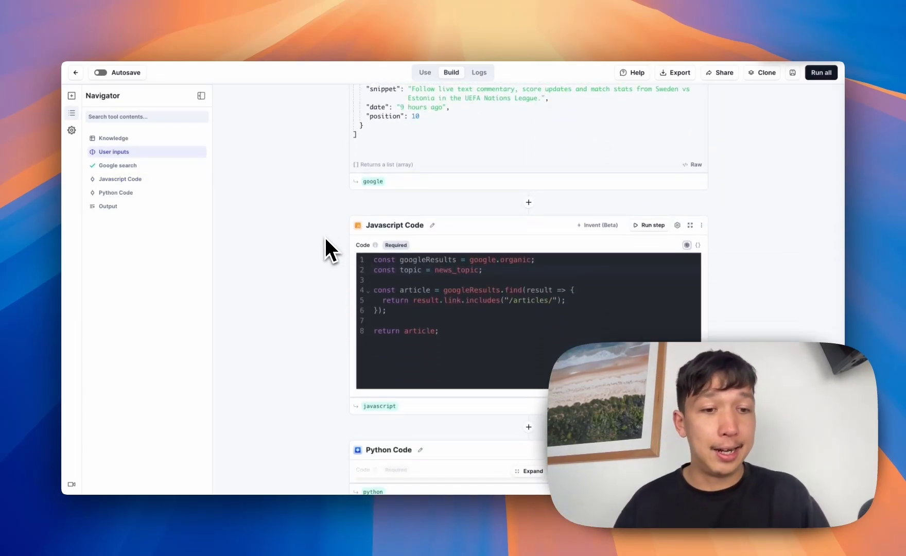
triple_click(424, 270)
key(BackSpace)
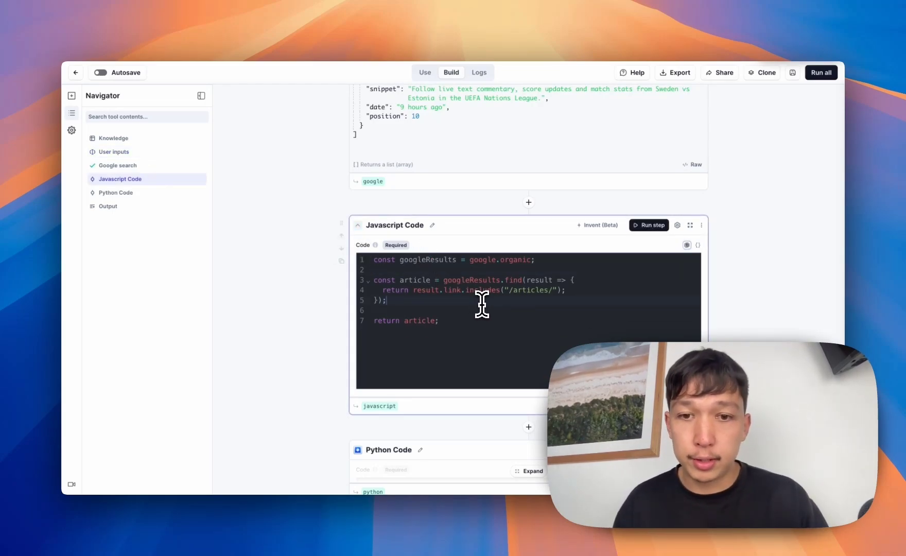
Step: Highlight googleResults in the code and 'articles' in the Pitch in Bulgaria link
double_click(442, 260)
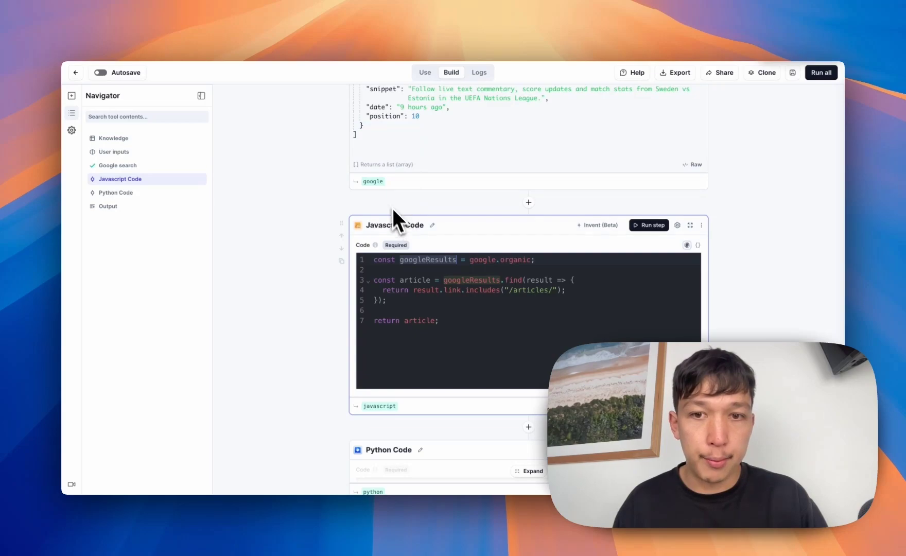
click(500, 286)
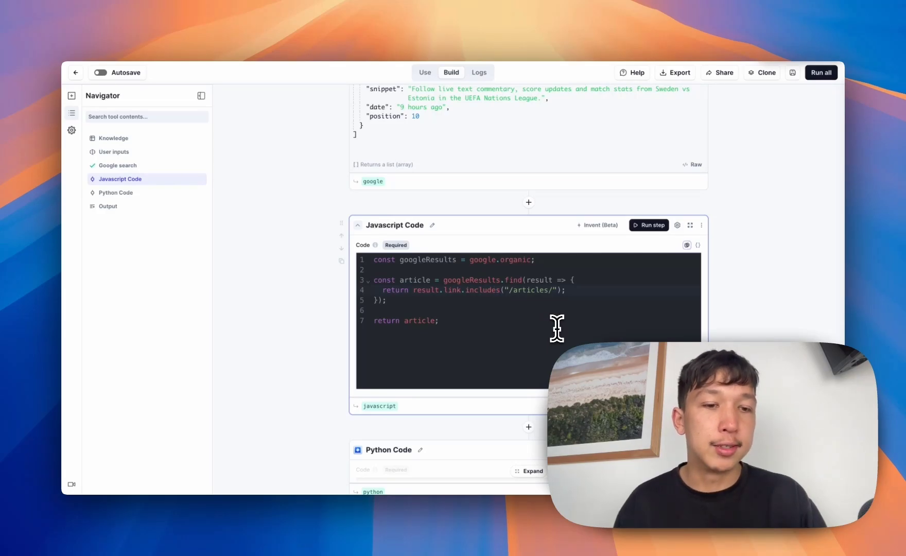
scroll(557, 327, up, 3)
scroll(559, 332, up, 3)
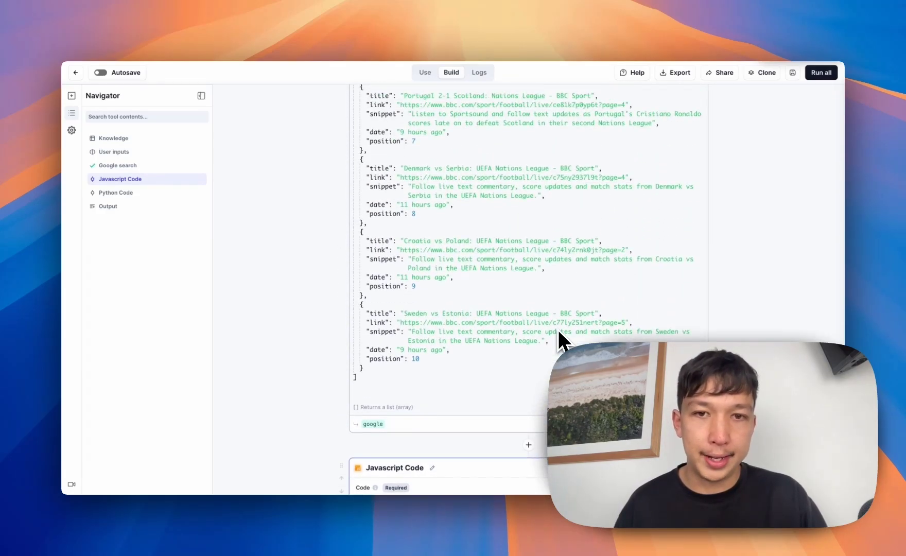
scroll(558, 329, up, 3)
scroll(561, 336, up, 5)
scroll(495, 268, up, 3)
scroll(467, 205, up, 2)
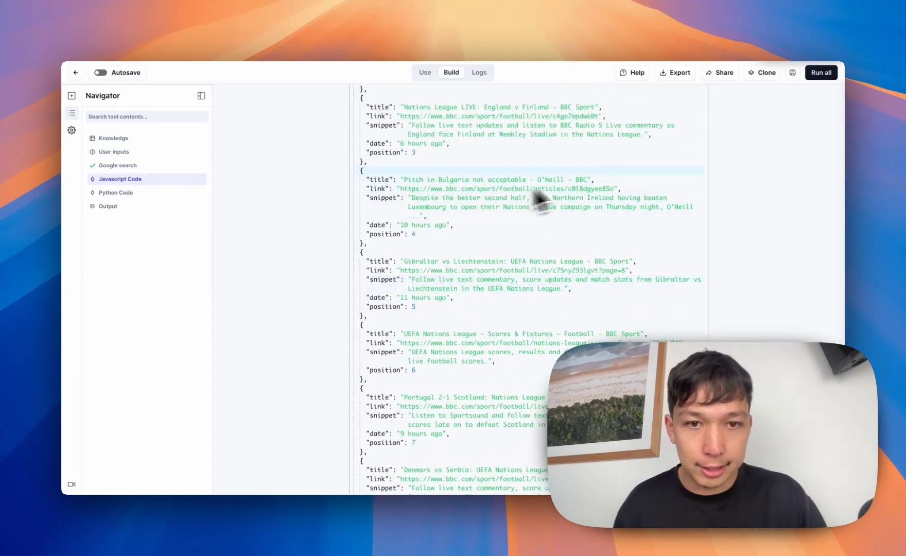
double_click(533, 189)
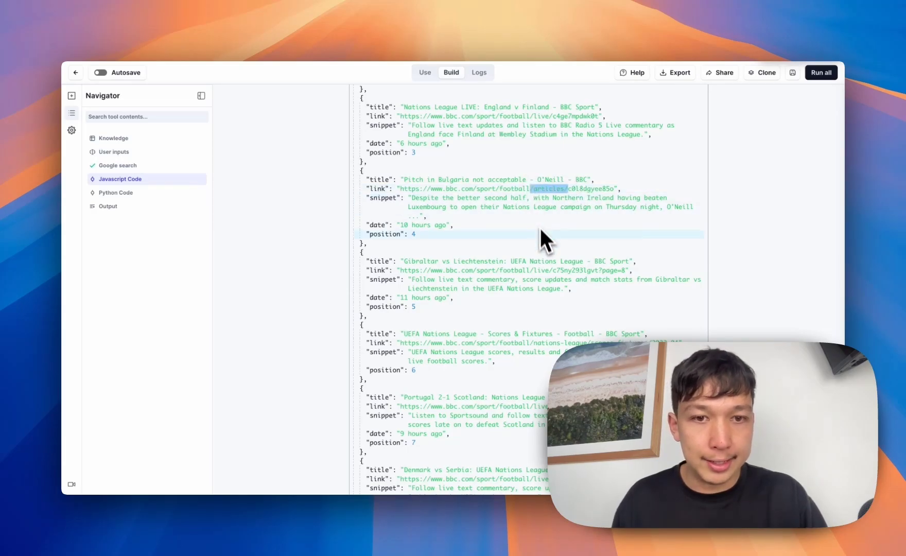
scroll(543, 239, down, 5)
scroll(543, 238, down, 5)
scroll(543, 238, down, 2)
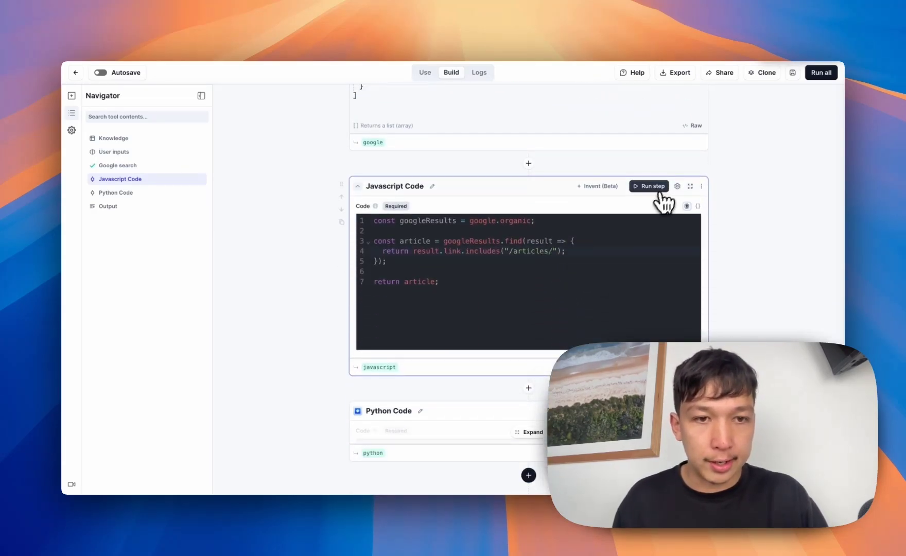
Step: Run the Javascript Code step to return the 'Pitch in Bulgaria not acceptable - O'Neill' article
click(649, 186)
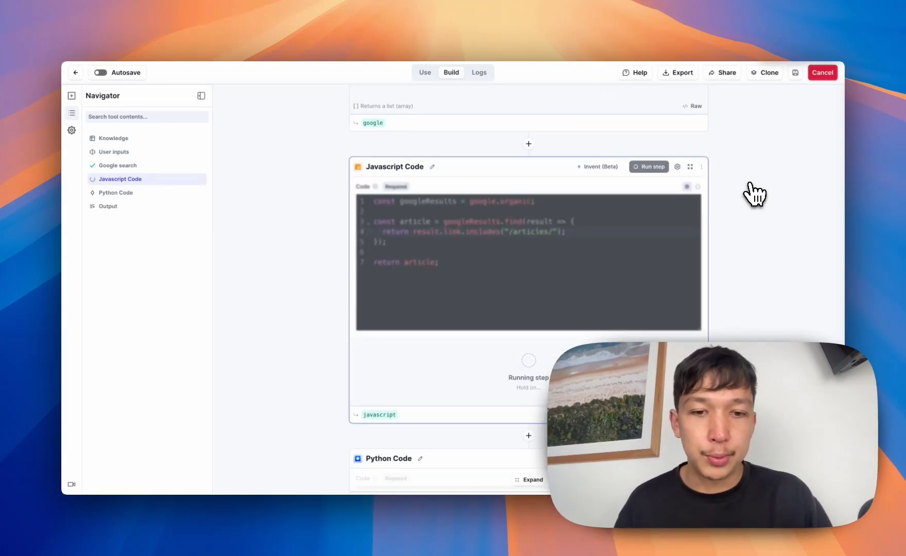
scroll(754, 193, down, 2)
scroll(754, 193, down, 3)
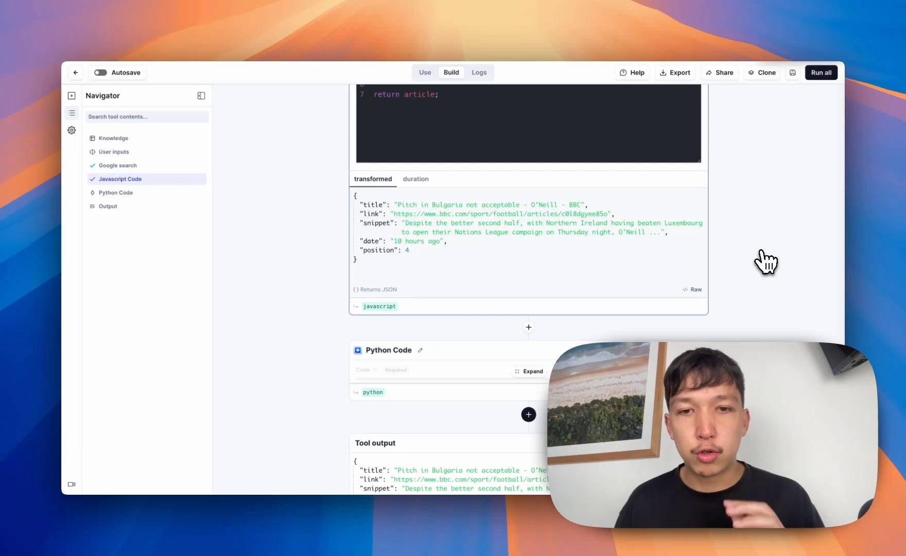
click(528, 327)
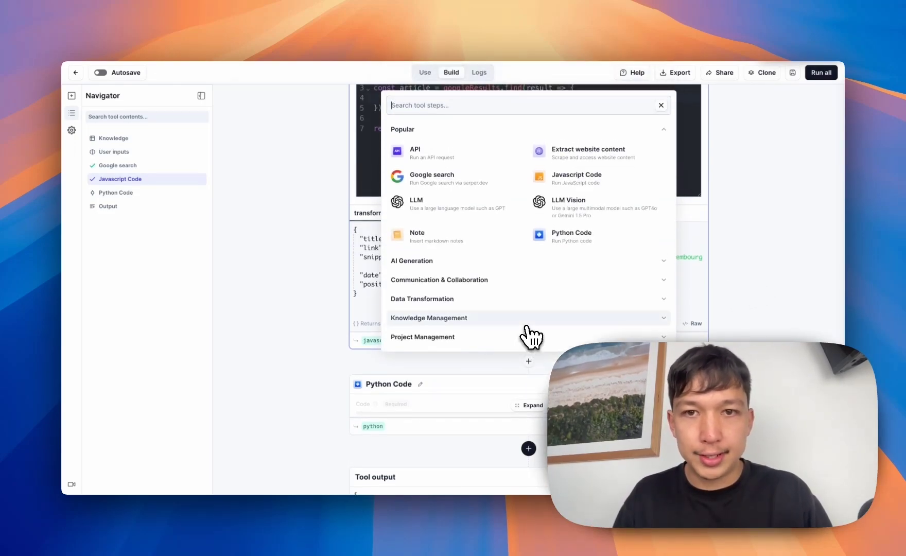
click(566, 153)
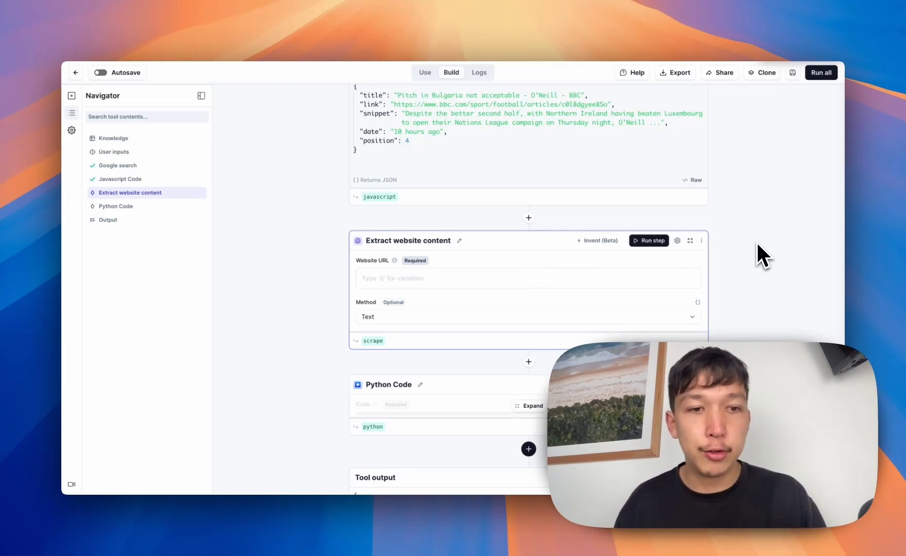
click(701, 241)
click(694, 300)
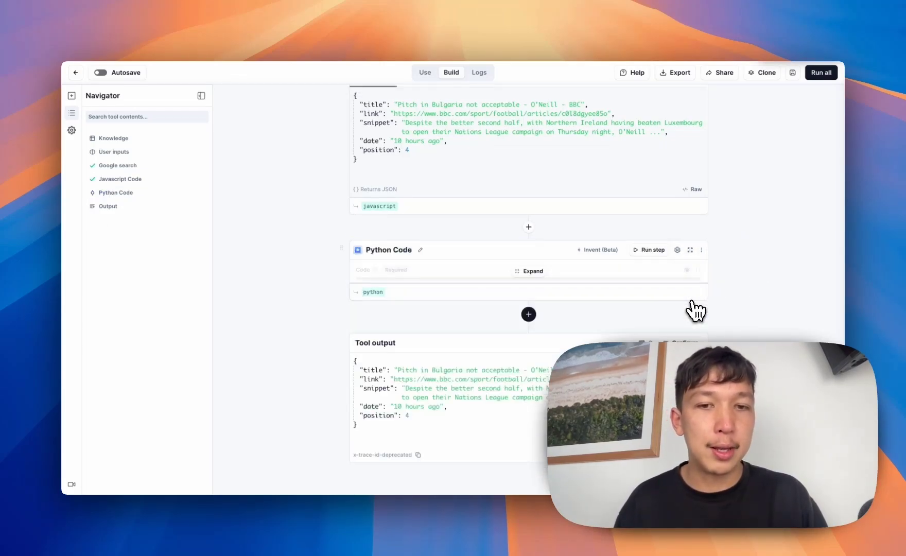
Step: Expand the Python Code step and inspect its javascript output reference
click(534, 273)
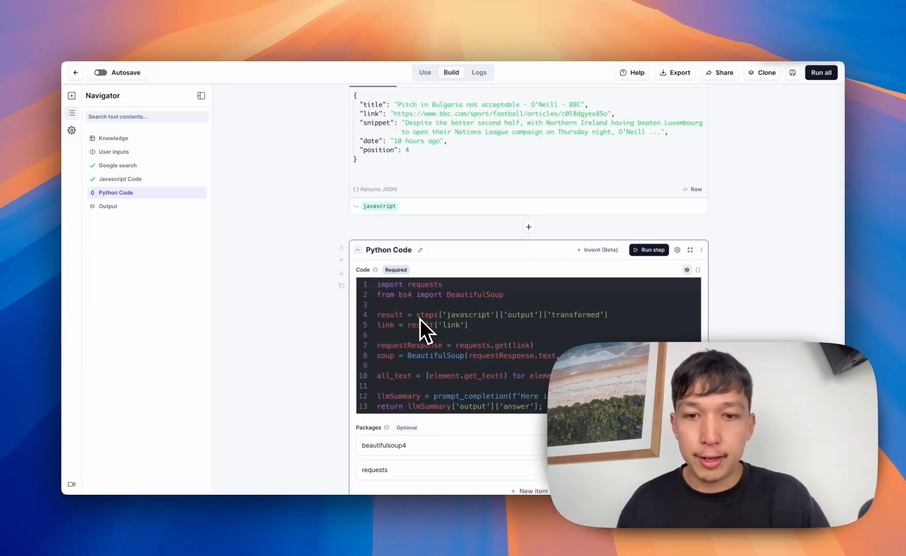
scroll(426, 319, down, 1)
click(379, 206)
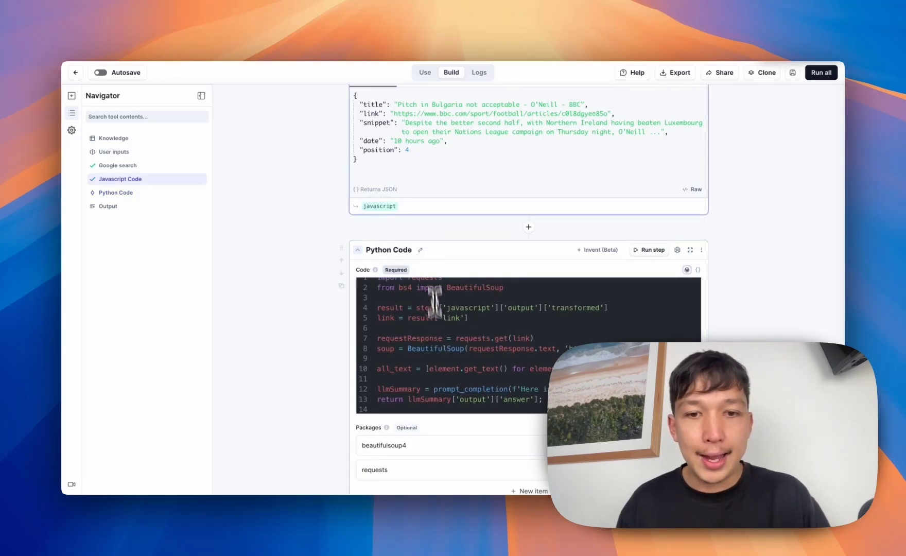
scroll(438, 340, up, 1)
click(478, 317)
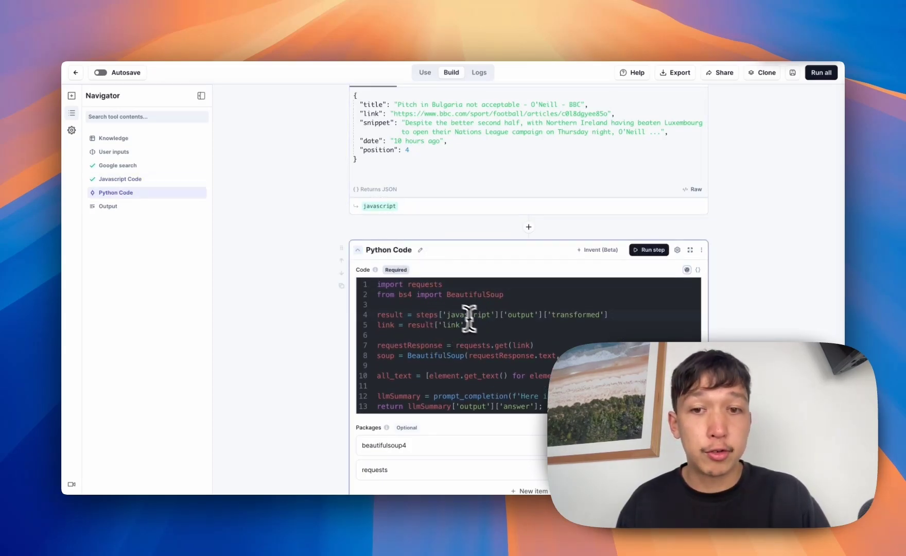
click(379, 206)
click(492, 346)
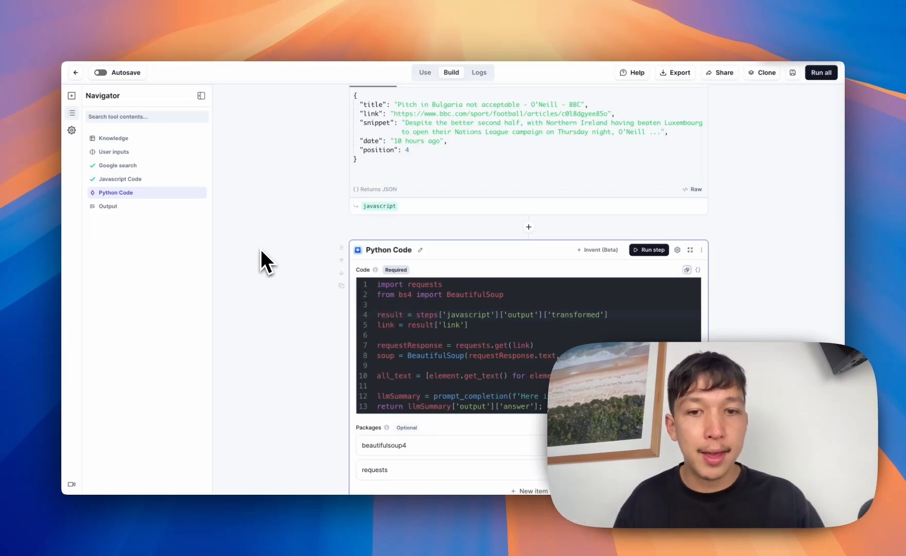
Step: Add, then remove, blank lines after the Python import lines
click(531, 289)
key(Return)
key(Return)
key(BackSpace)
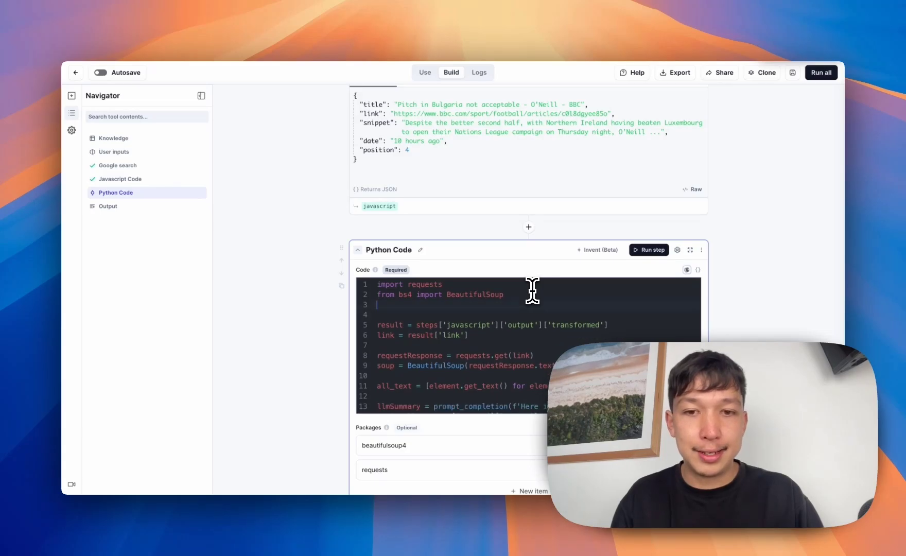
key(BackSpace)
click(384, 206)
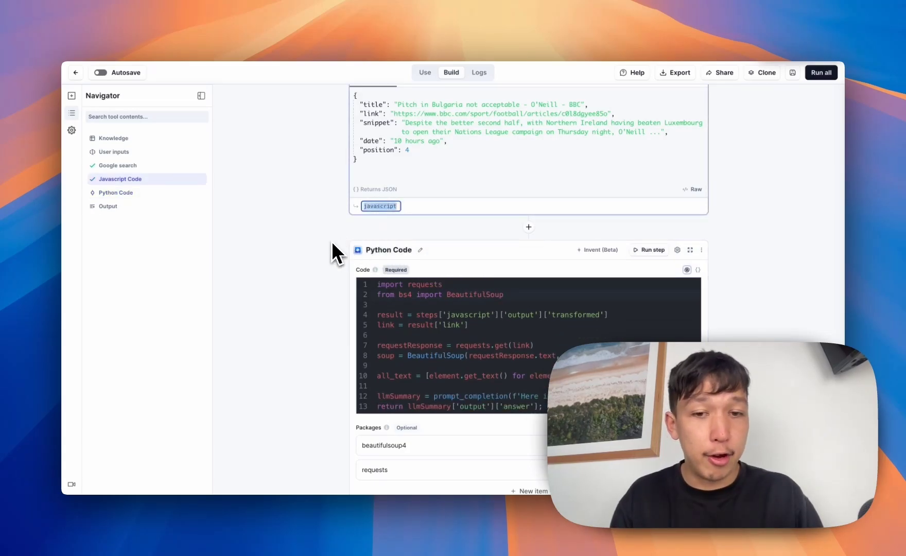
click(467, 319)
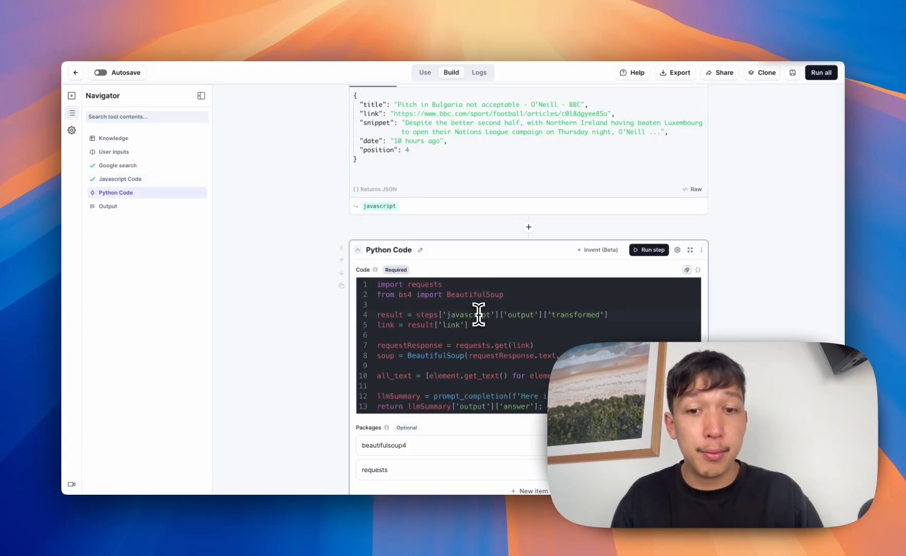
Step: Highlight 'steps' and 'output' on line 4 and begin a new line after it
double_click(420, 314)
scroll(417, 312, down, 2)
double_click(521, 227)
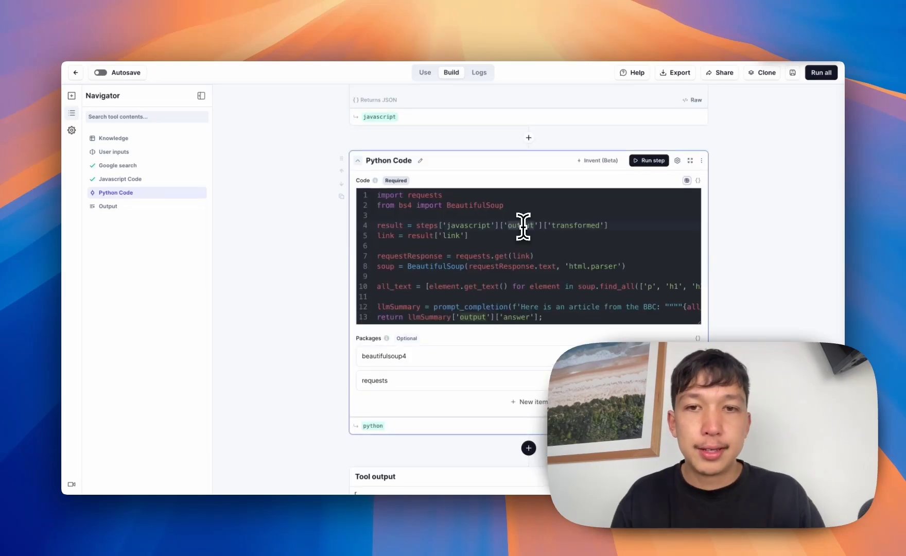
scroll(525, 227, up, 3)
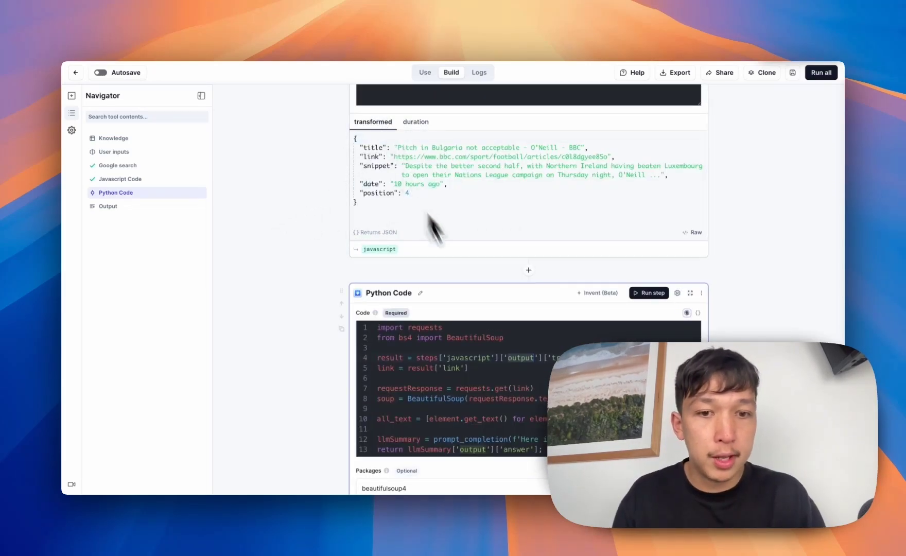
scroll(468, 283, down, 1)
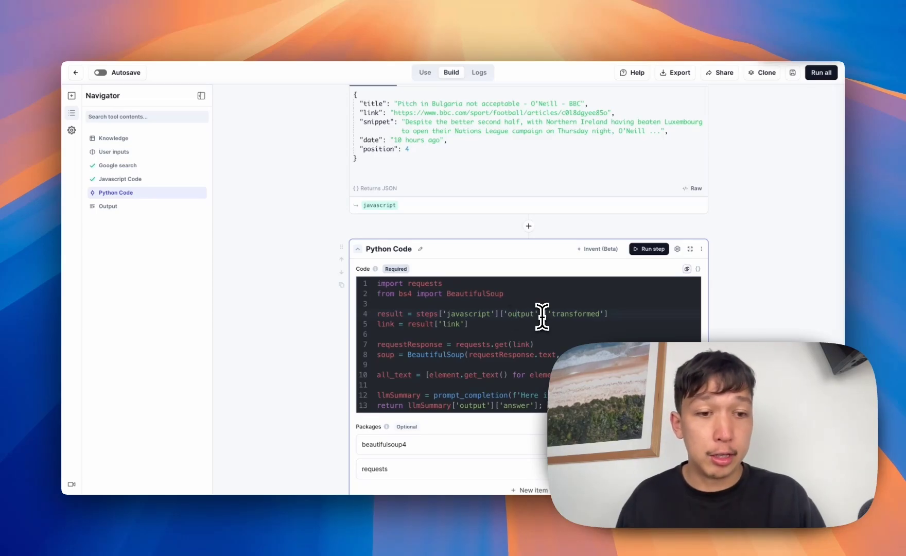
click(632, 314)
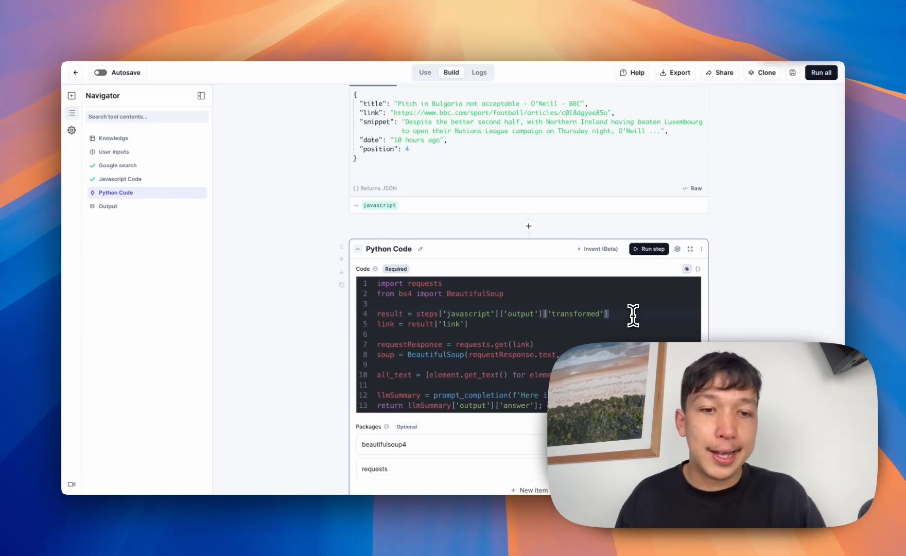
key(Return)
text(search_topic = )
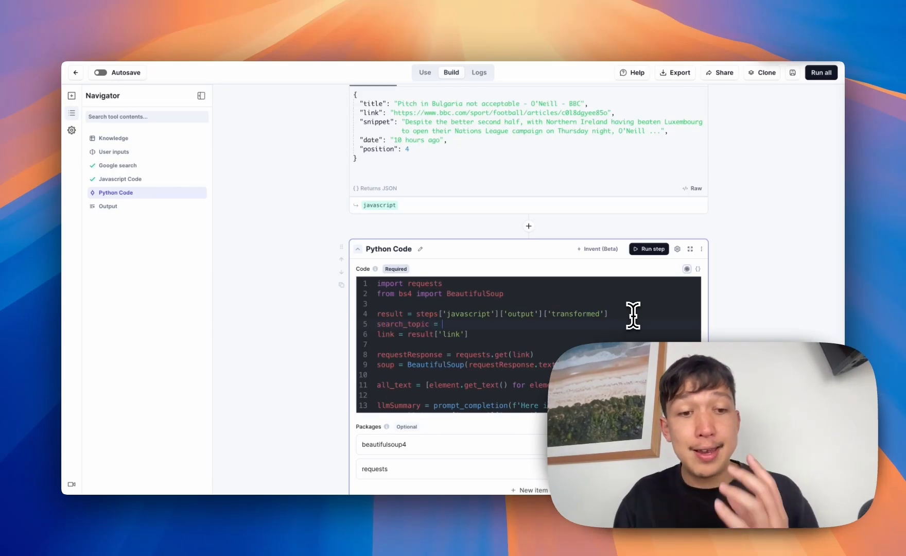
text(p)
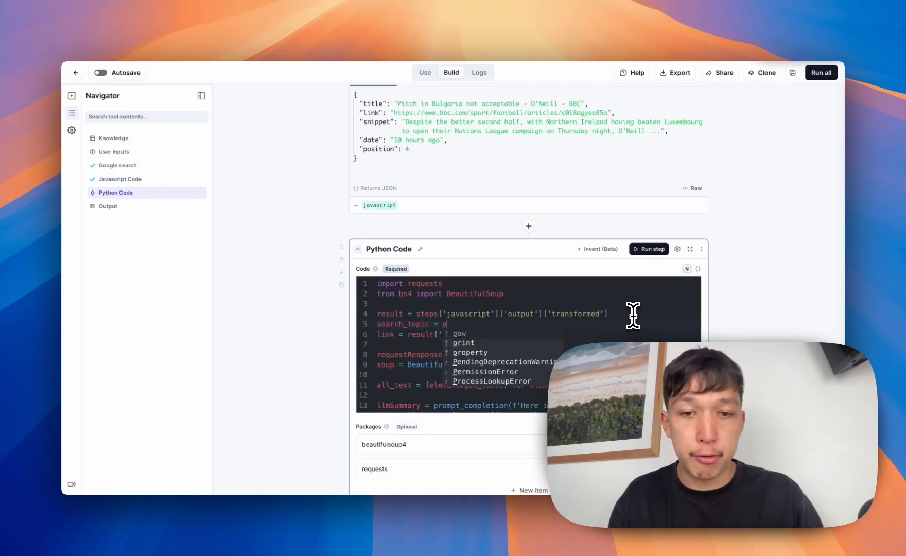
text(arams)
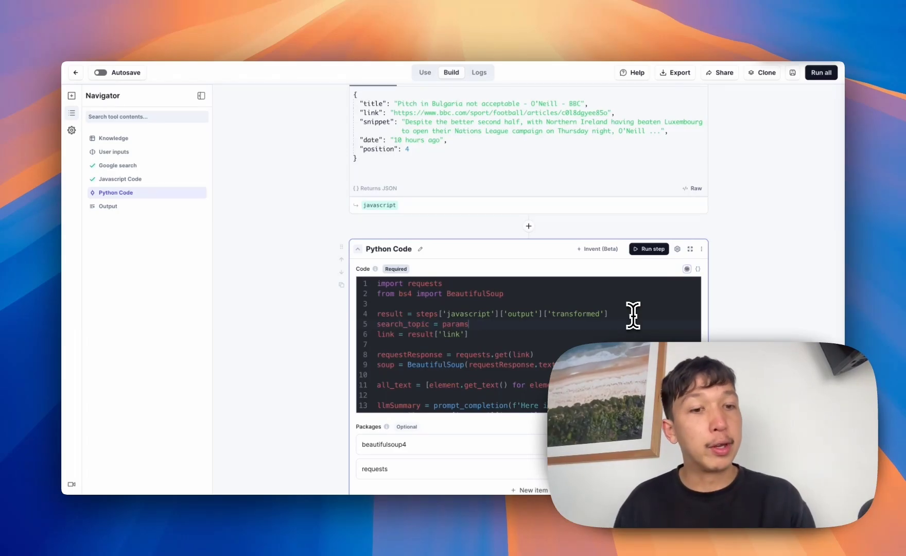
text(['new)
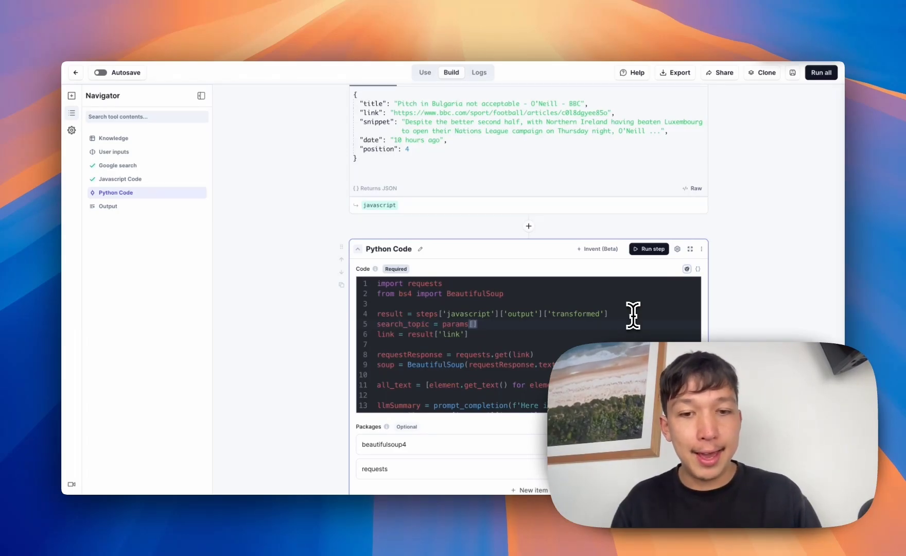
text(s_top)
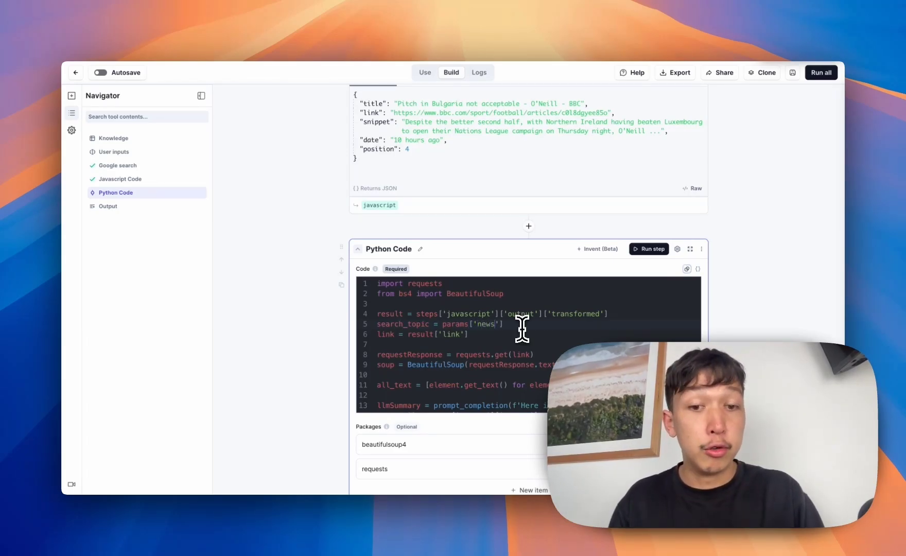
text(ic)
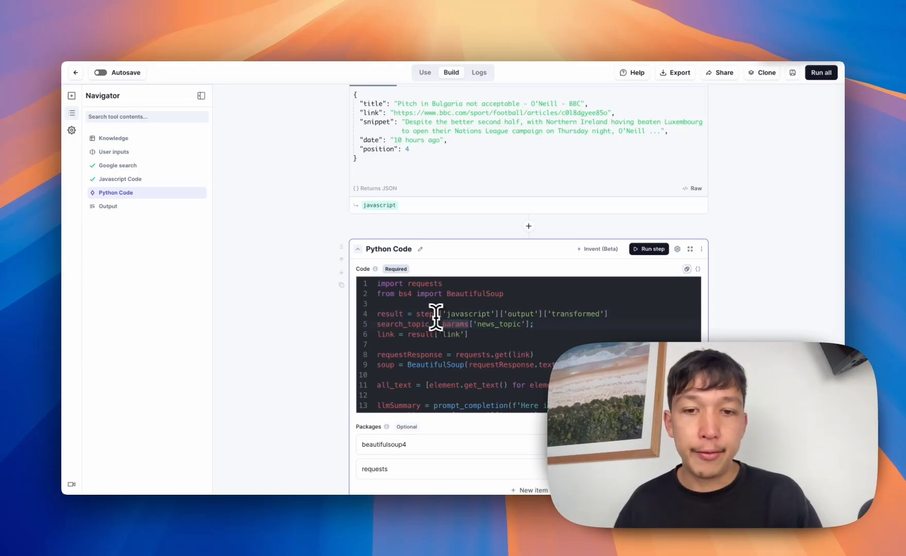
Step: Delete the added search_topic line and select the BeautifulSoup import line
double_click(423, 313)
double_click(524, 314)
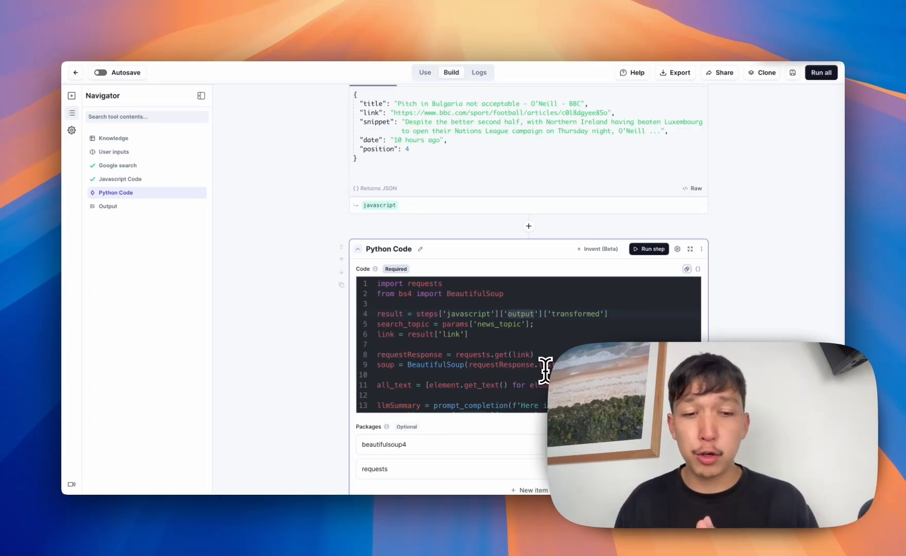
drag(535, 324, 349, 326)
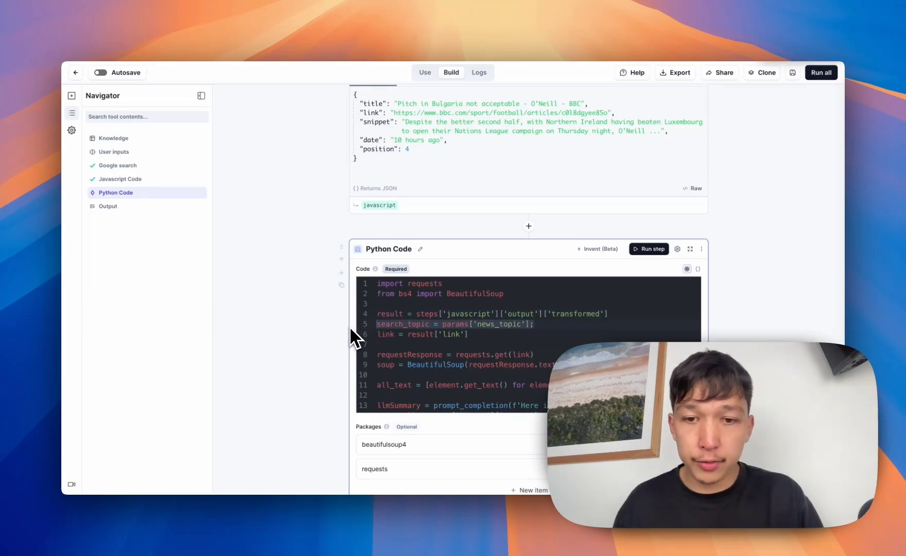
key(BackSpace)
key(BackSpace)
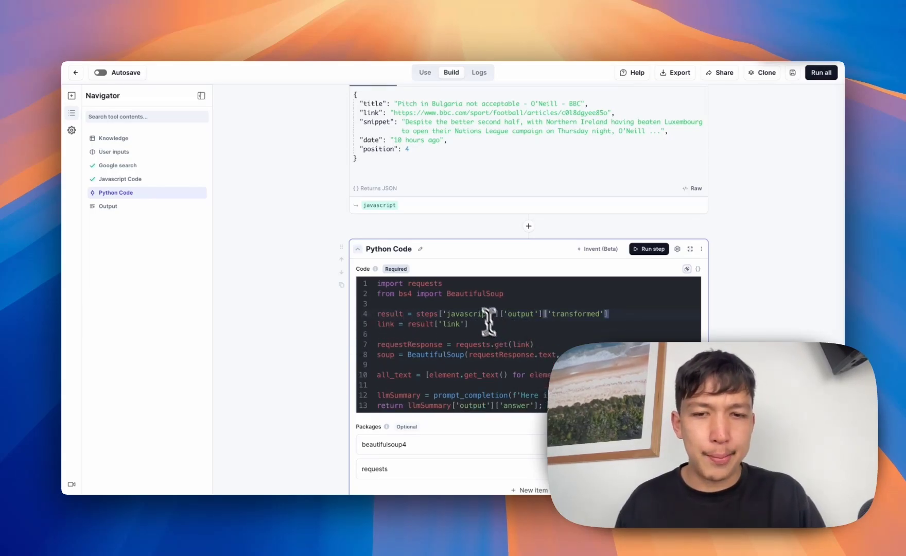
mouse_move(509, 293)
mouse_down()
mouse_move(359, 295)
mouse_move(353, 284)
mouse_up()
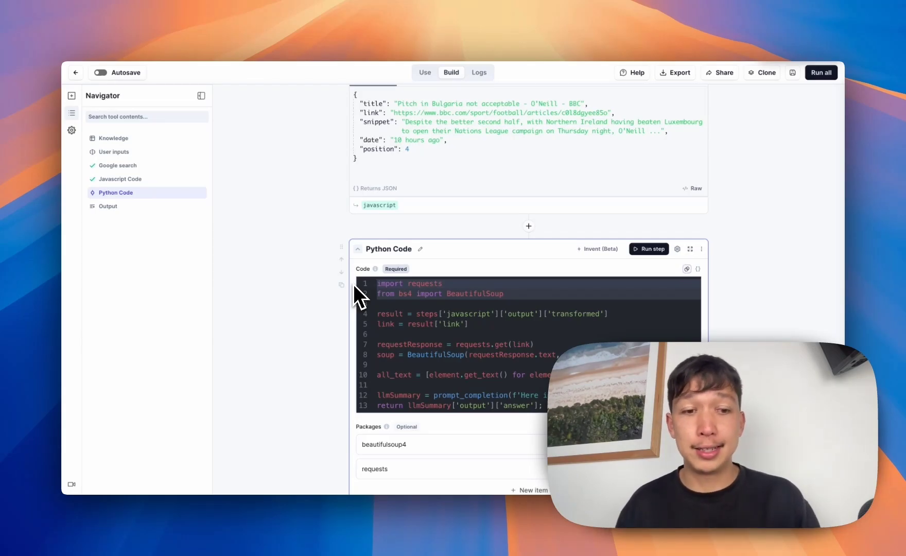
scroll(334, 329, down, 3)
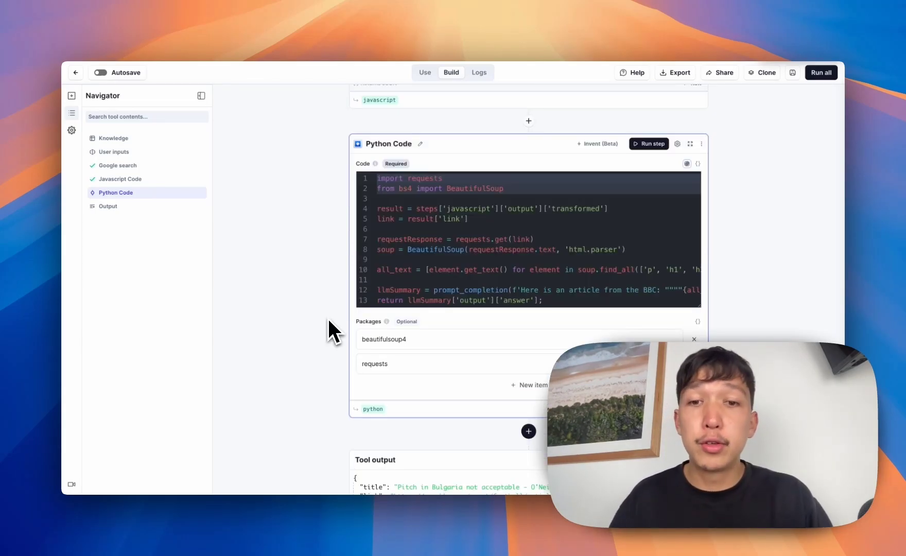
scroll(353, 321, down, 1)
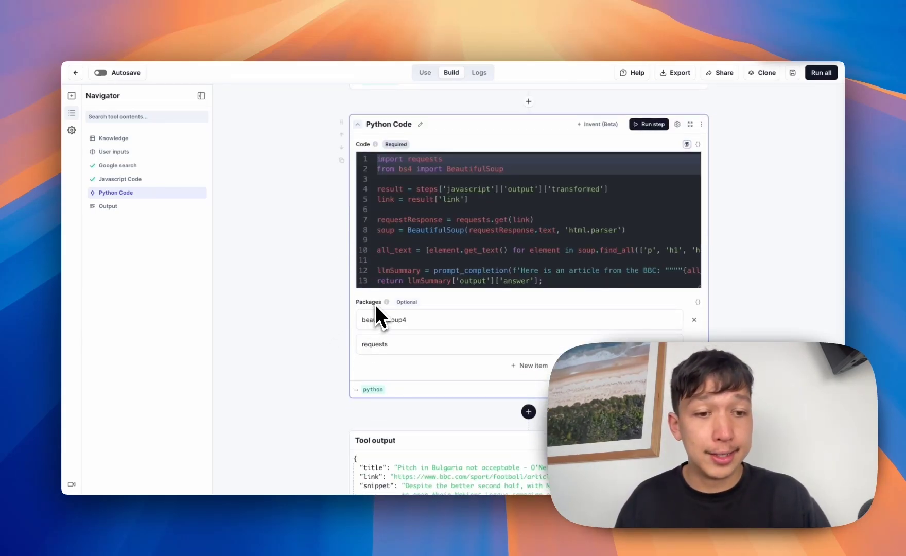
click(419, 327)
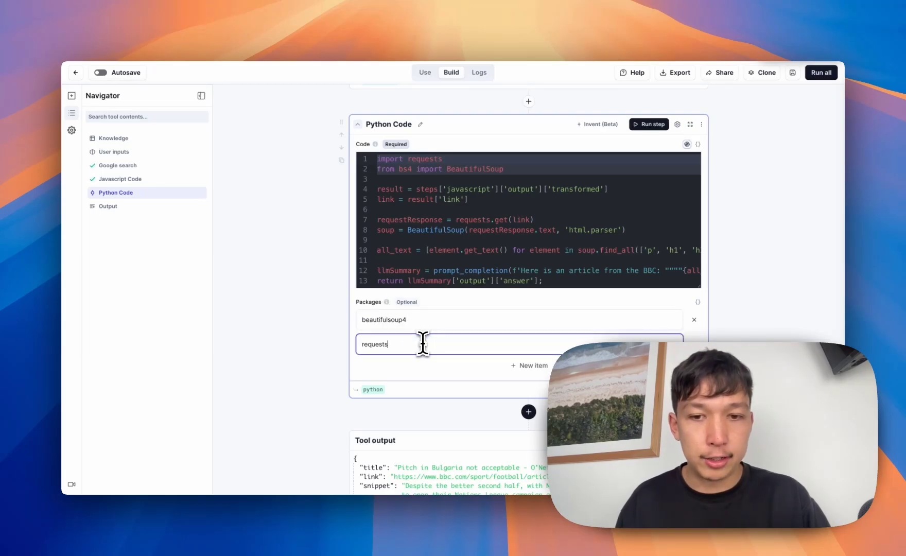
click(519, 365)
scroll(517, 376, down, 3)
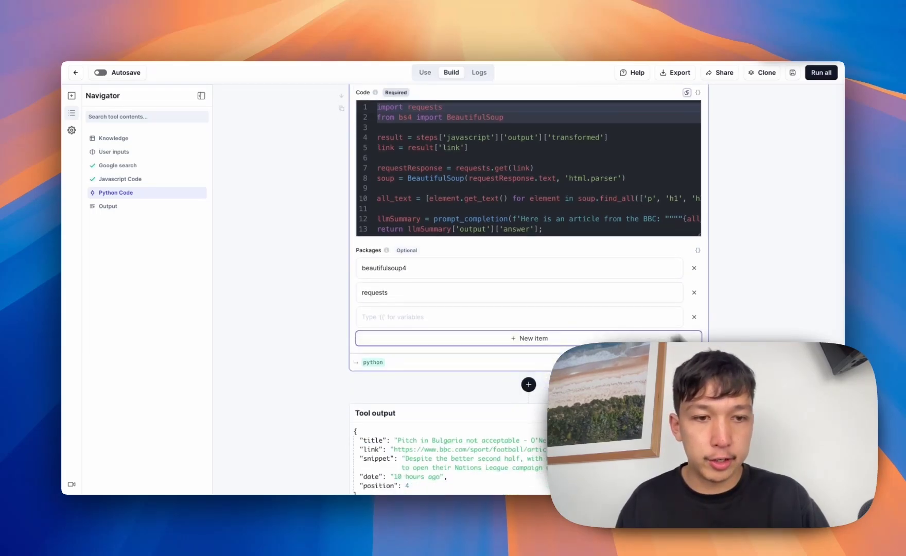
click(694, 316)
scroll(469, 314, up, 3)
scroll(467, 311, up, 1)
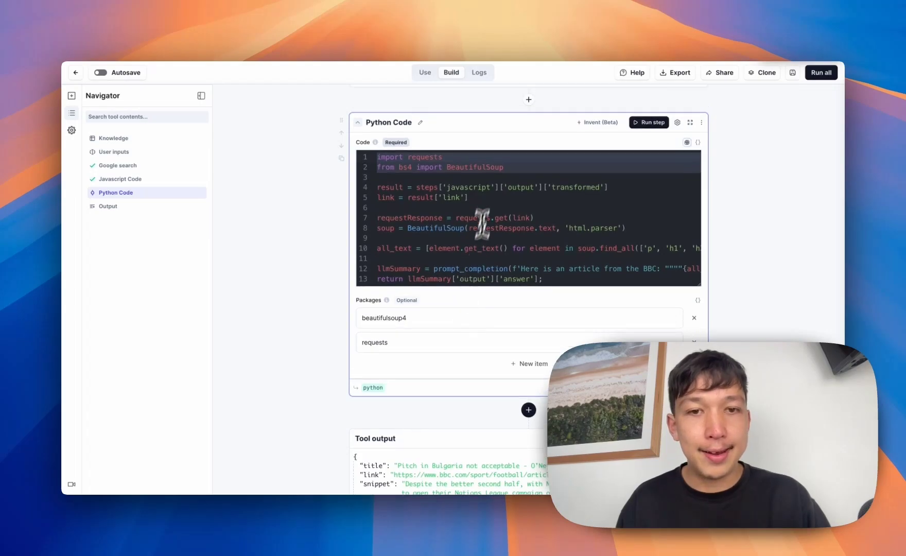
drag(503, 170, 357, 169)
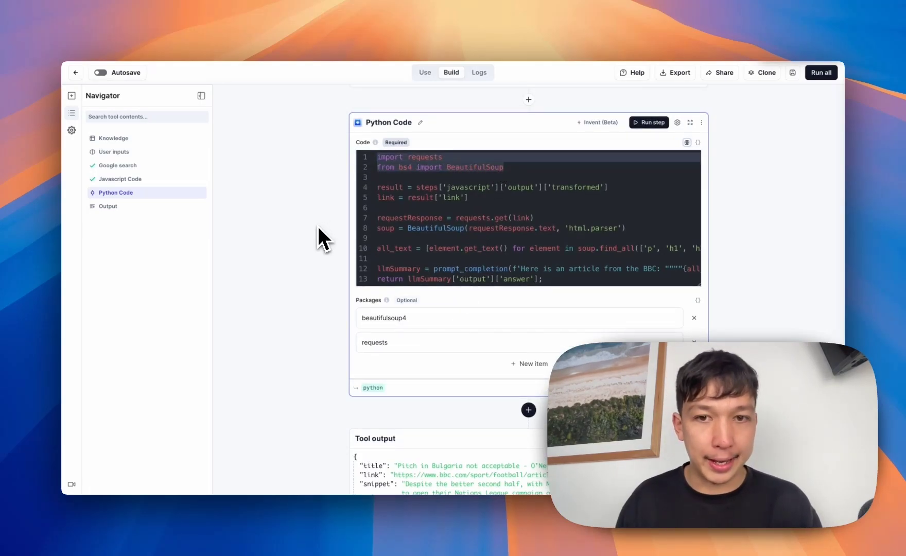
click(491, 174)
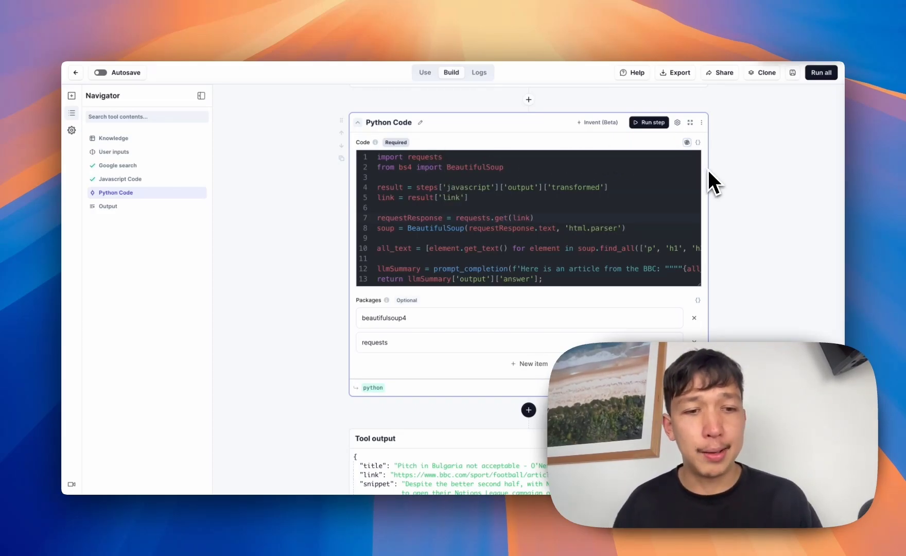
click(677, 124)
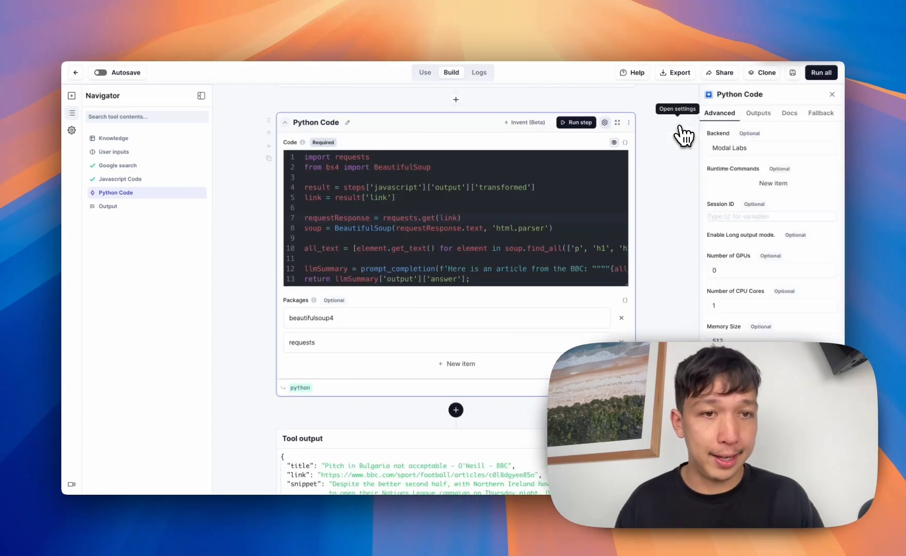
click(743, 154)
click(769, 135)
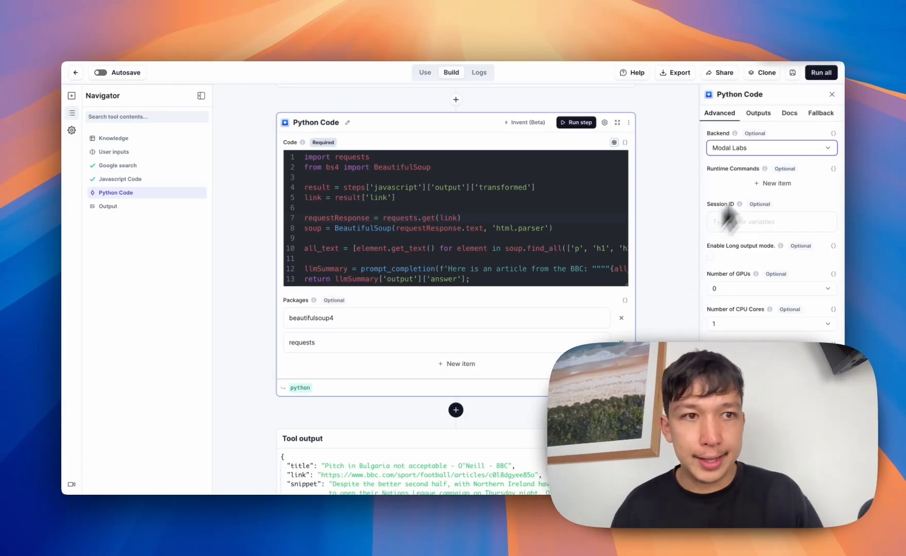
click(832, 95)
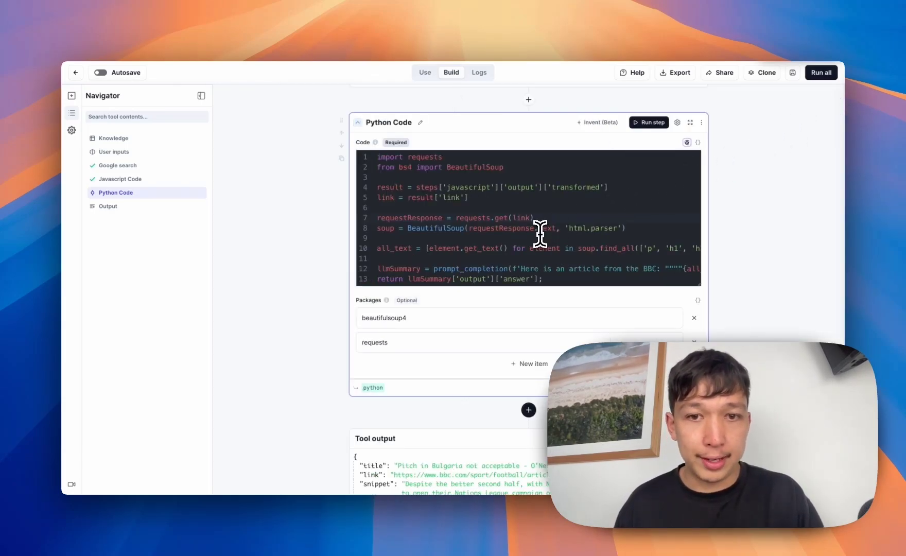
click(391, 187)
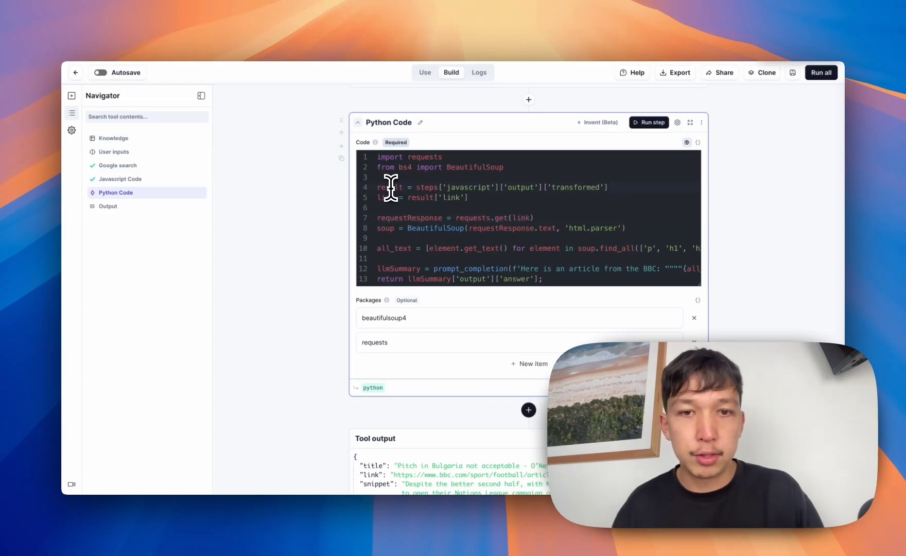
click(448, 199)
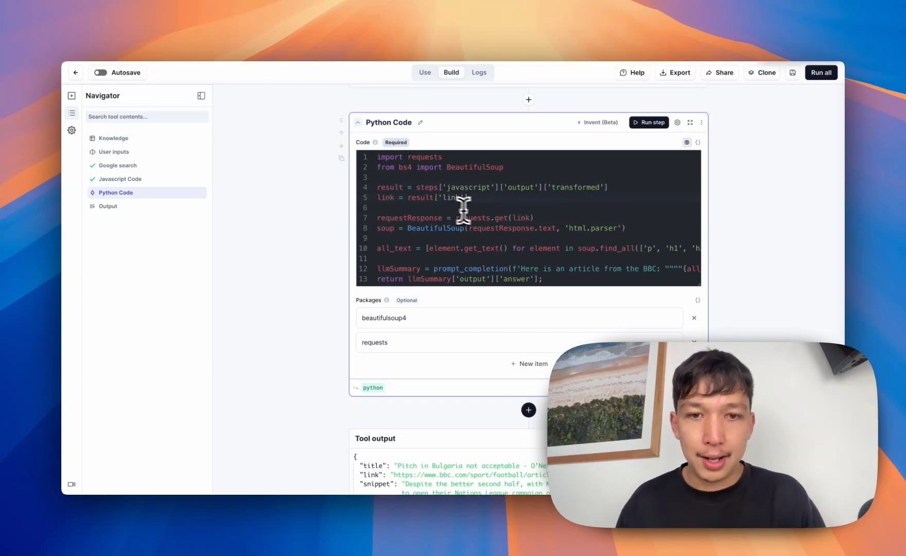
click(484, 219)
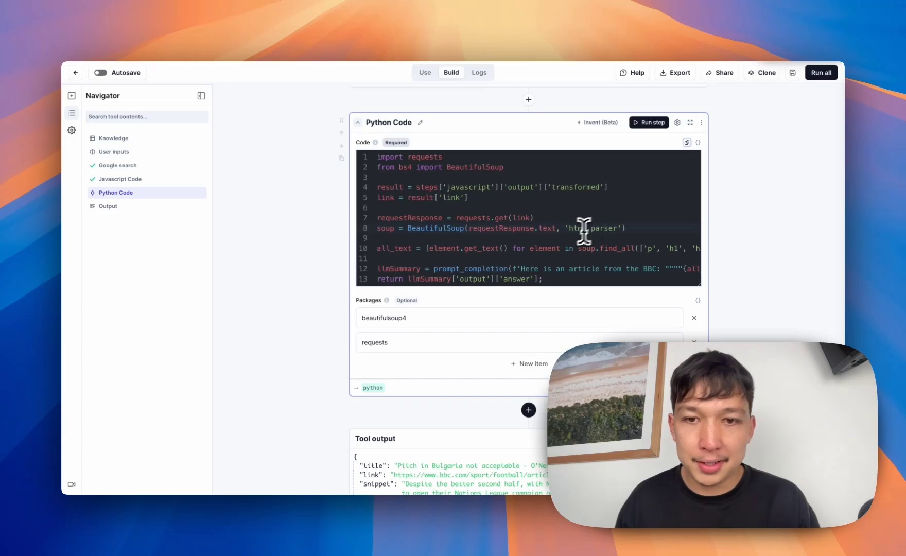
scroll(433, 217, down, 3)
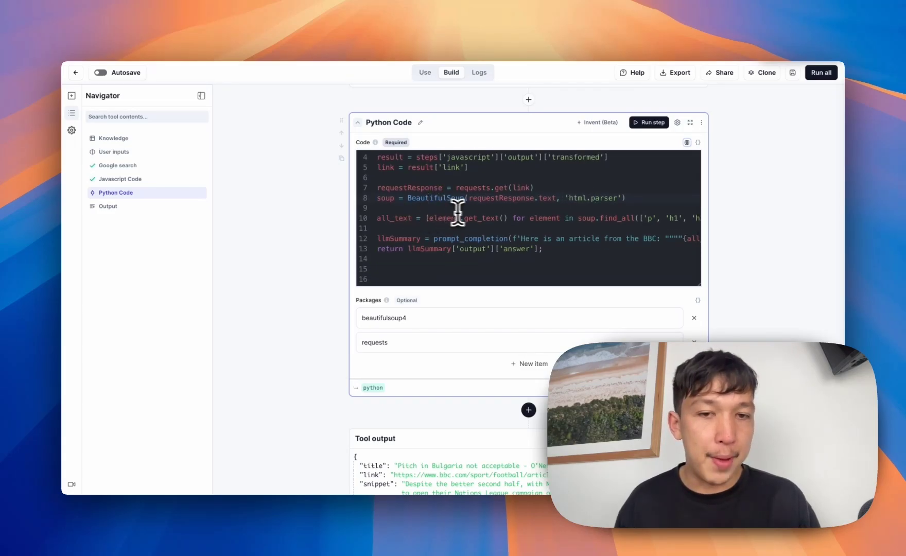
click(493, 218)
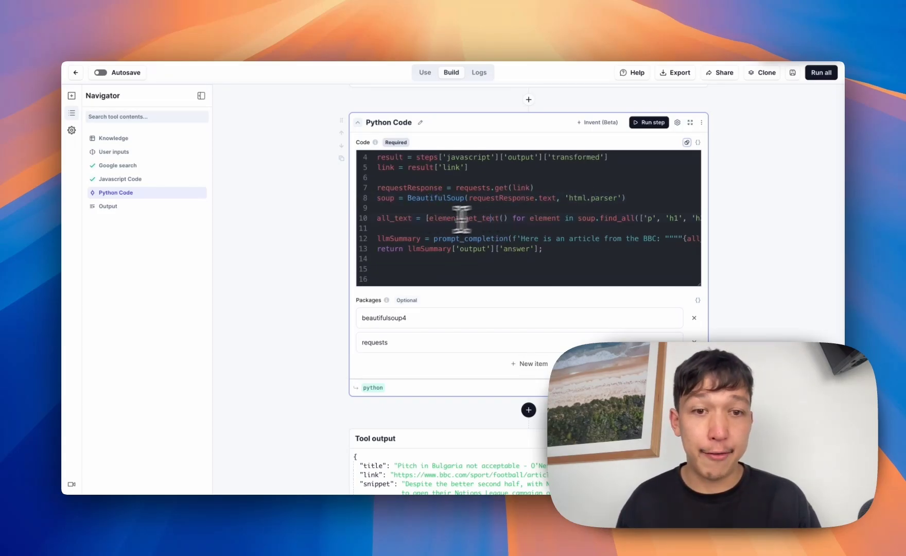
scroll(662, 219, right, 2)
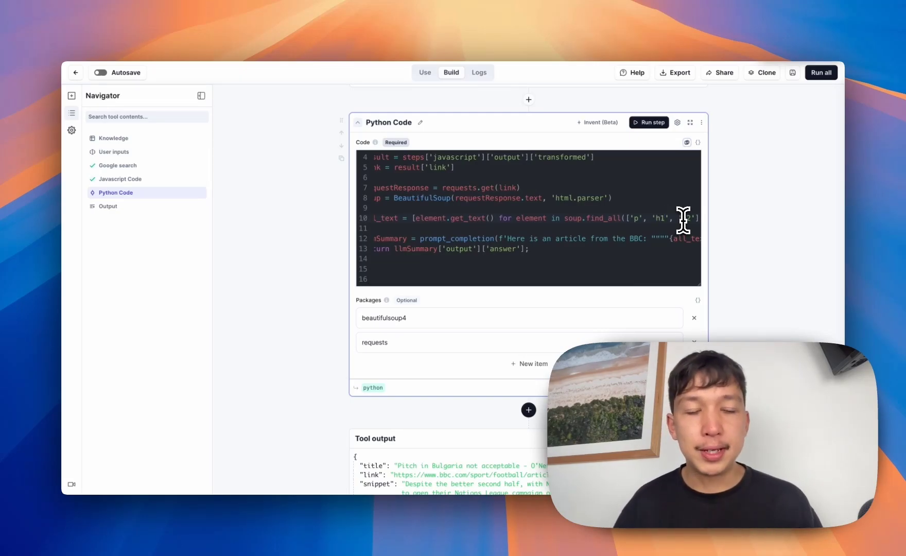
scroll(683, 219, left, 2)
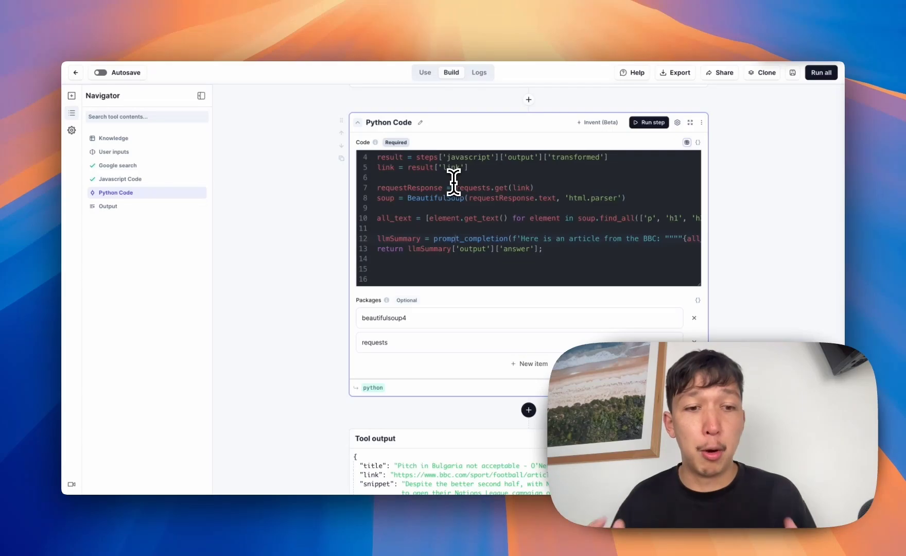
click(379, 11)
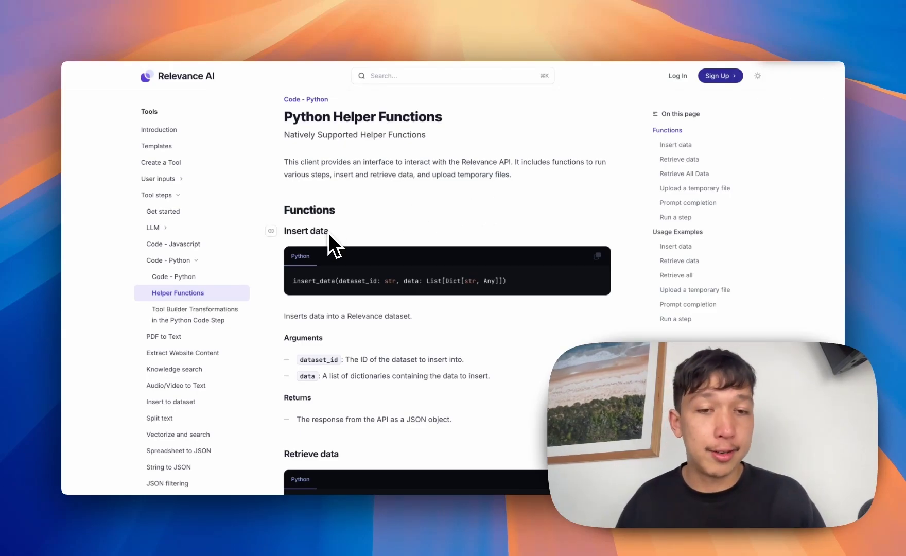
click(669, 159)
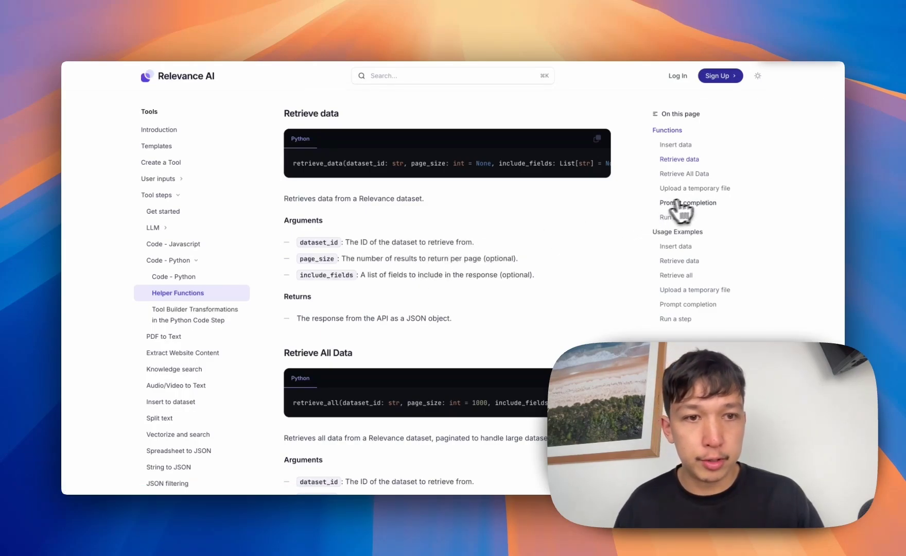
click(700, 189)
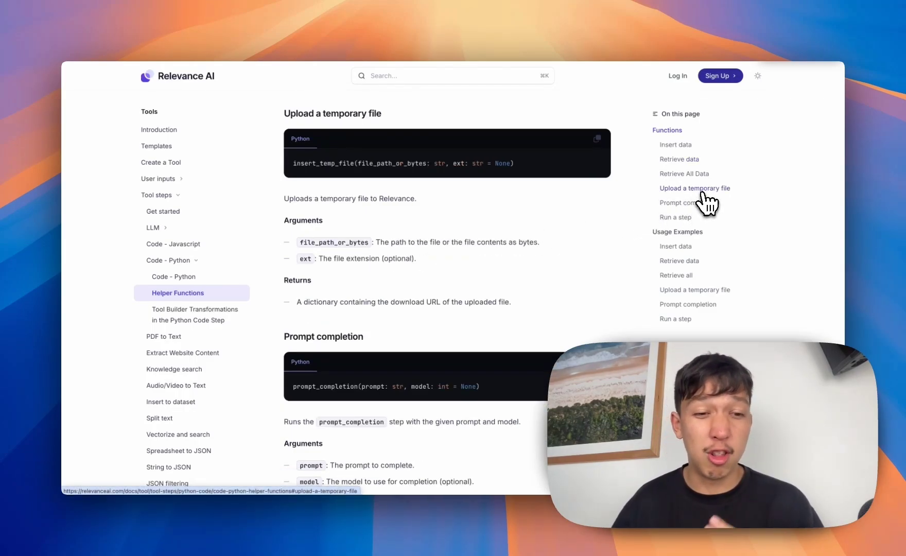
click(705, 203)
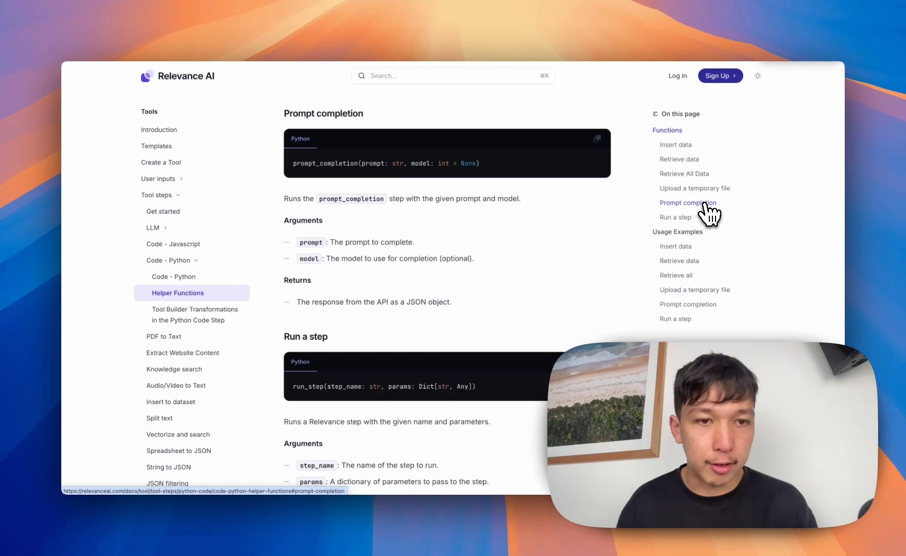
click(678, 217)
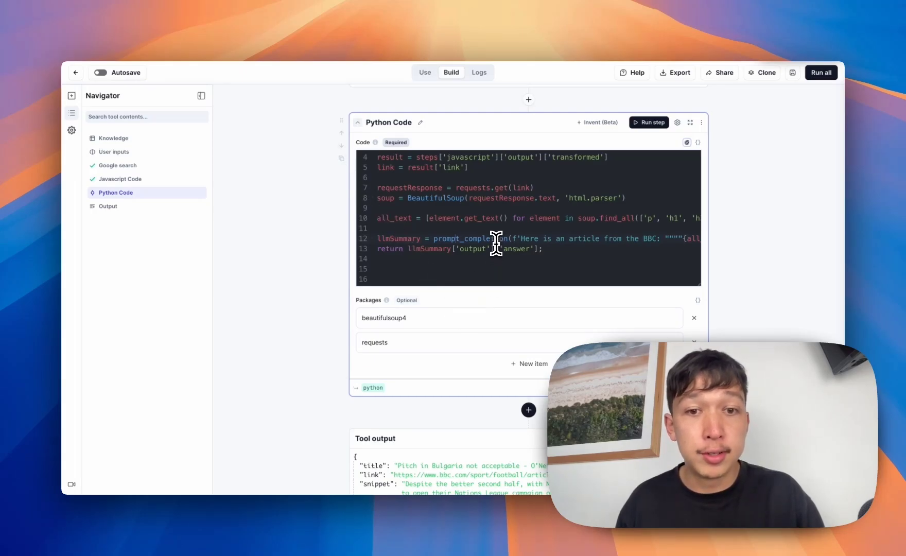
double_click(494, 238)
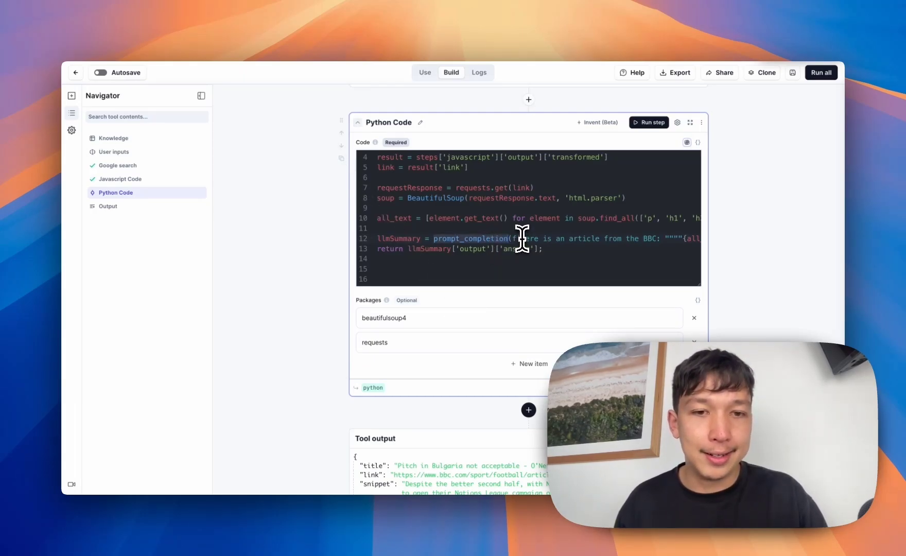
scroll(521, 238, right, 1)
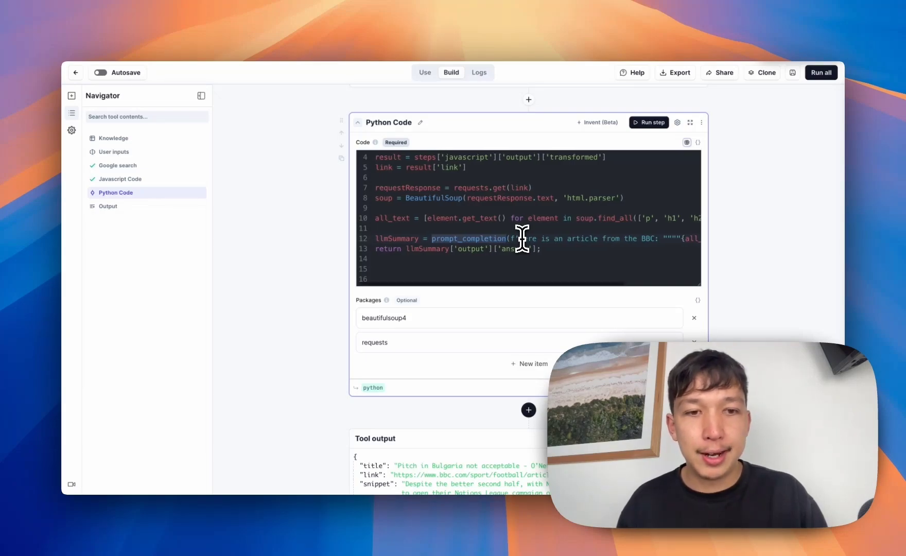
scroll(521, 238, right, 2)
scroll(521, 238, right, 2)
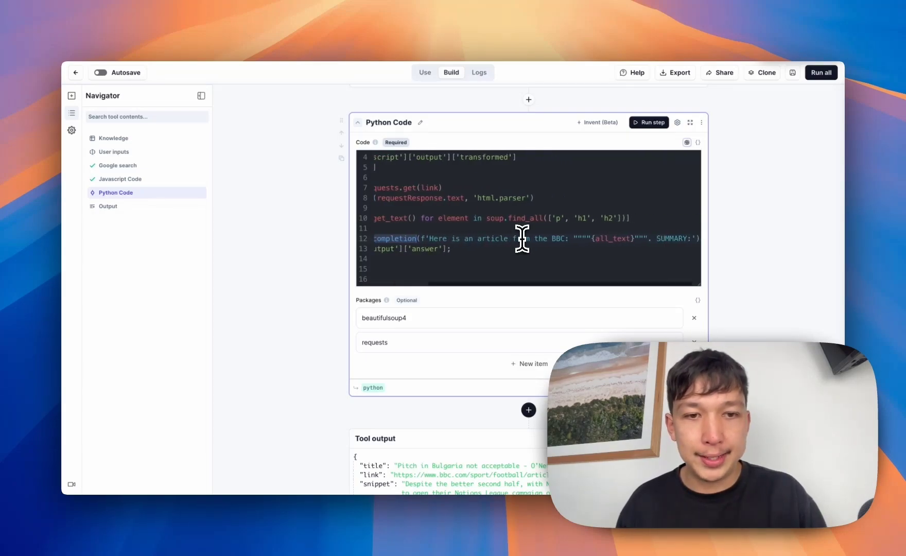
click(602, 219)
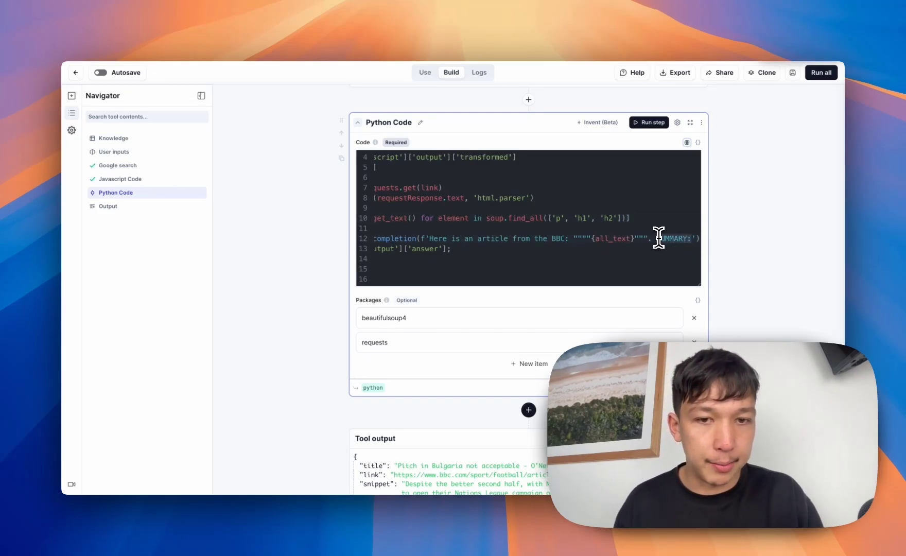
scroll(613, 244, left, 5)
scroll(613, 244, down, 1)
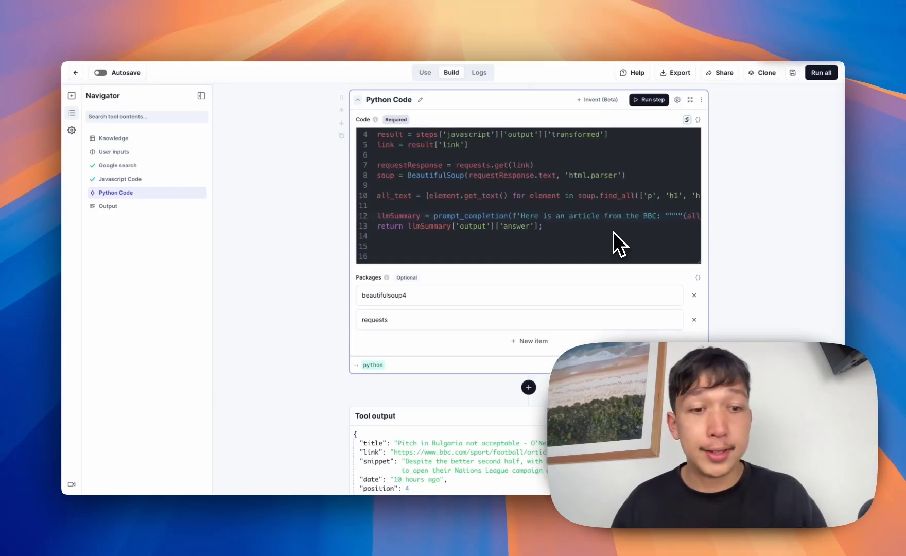
Step: Run the Python Code step and inspect the prompt_completion call on line 12
click(657, 101)
scroll(754, 213, down, 5)
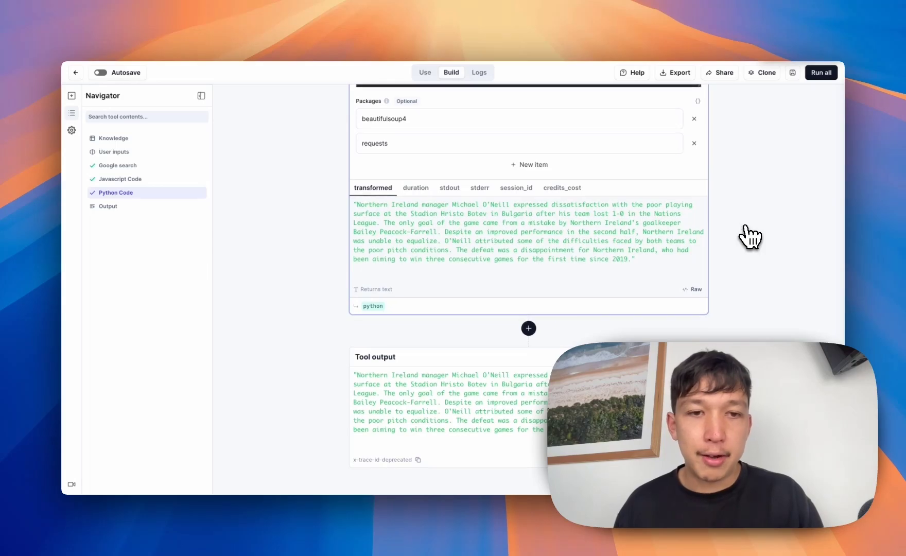
scroll(559, 235, up, 2)
scroll(556, 236, up, 2)
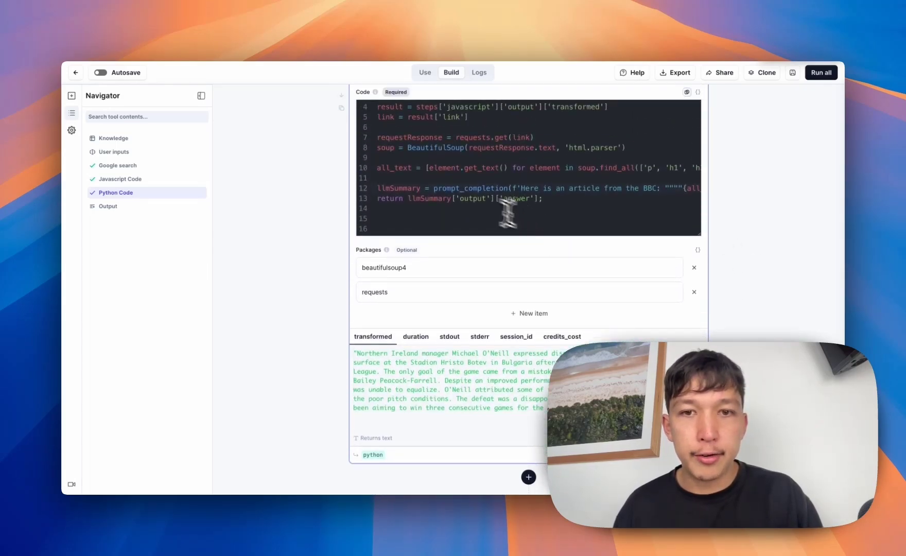
double_click(465, 187)
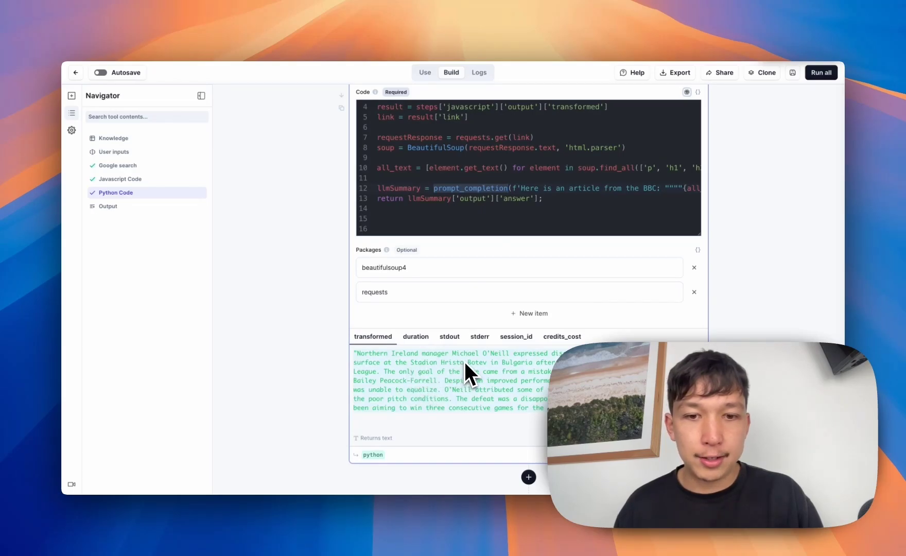
scroll(465, 361, down, 1)
scroll(464, 362, down, 1)
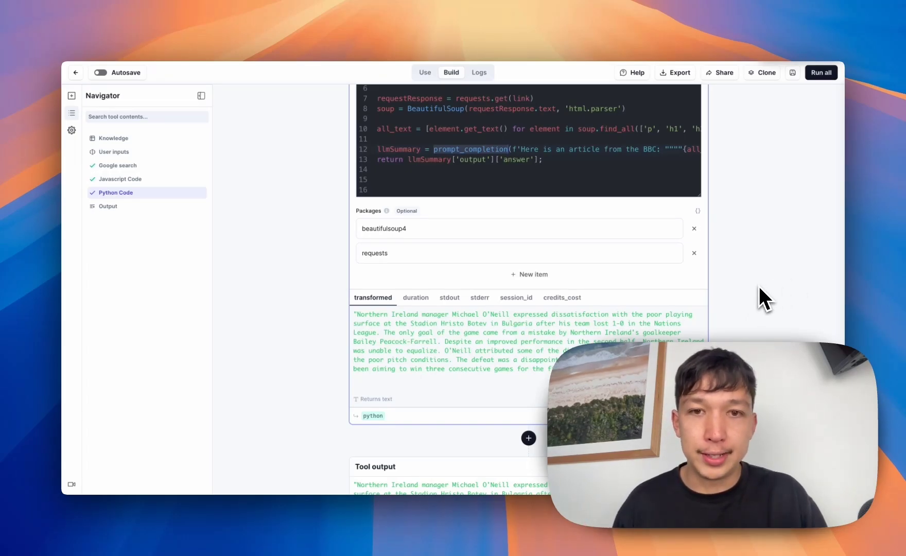
scroll(759, 285, up, 2)
scroll(758, 286, up, 5)
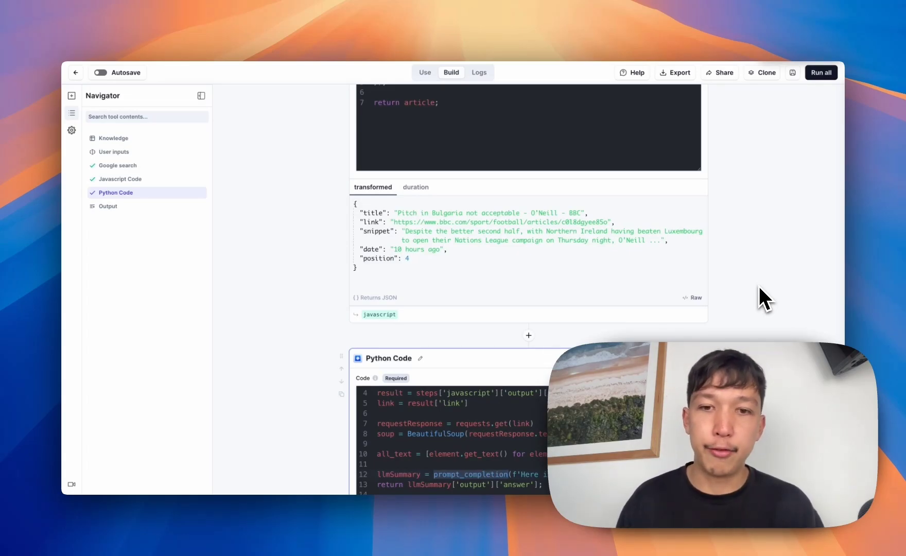
scroll(758, 297, up, 10)
scroll(759, 287, up, 5)
scroll(759, 288, up, 5)
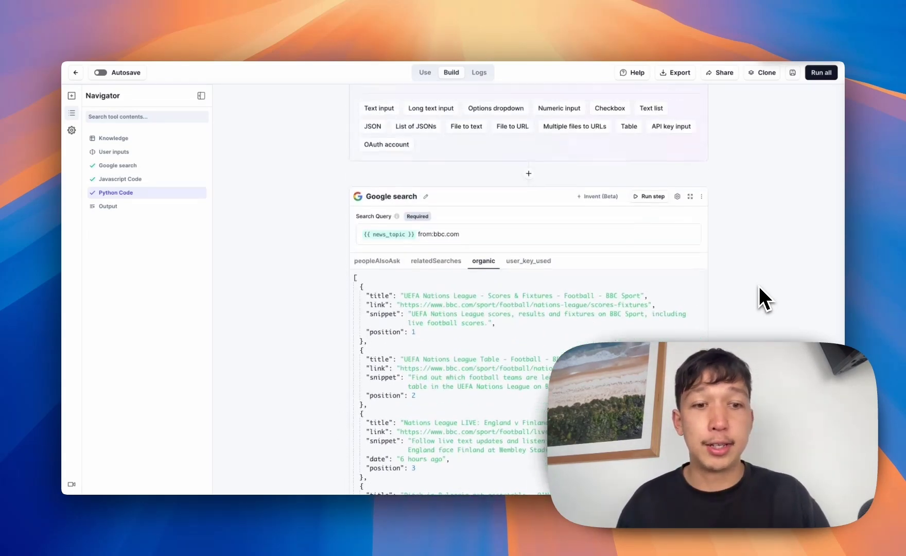